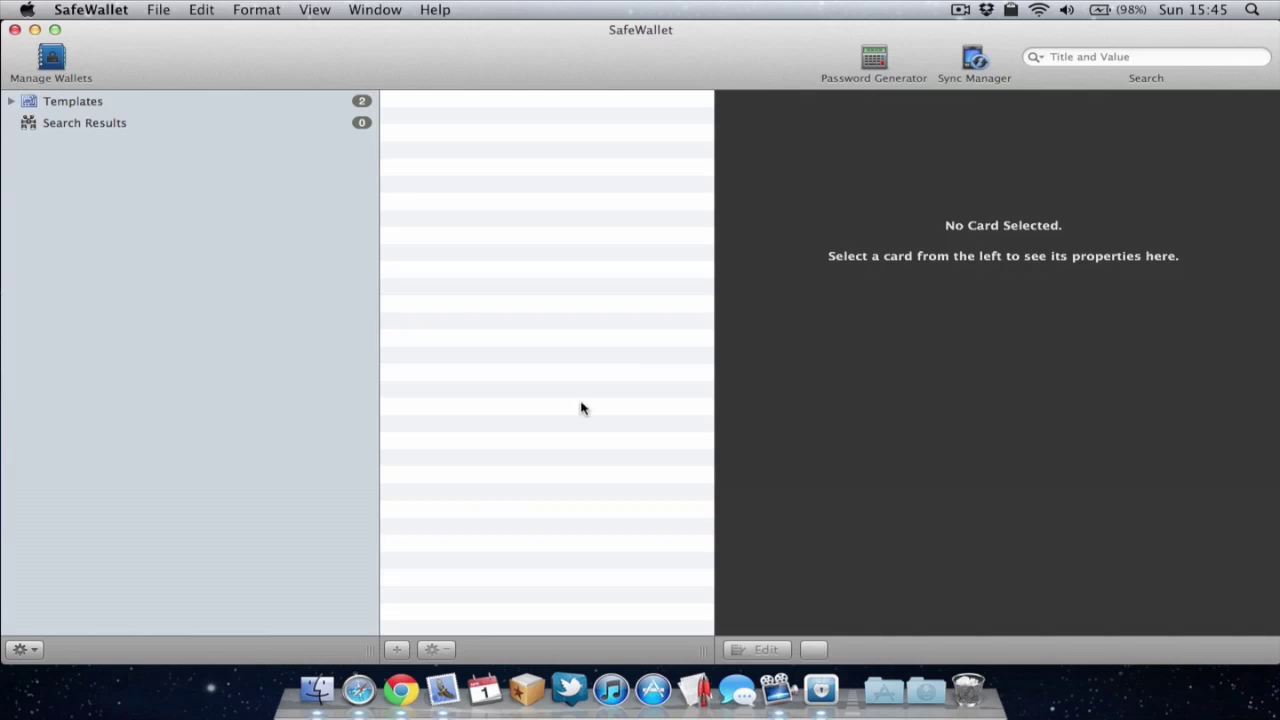
Step: Create a new wallet named Danny, protected by an entered and confirmed password
left_click(155, 10)
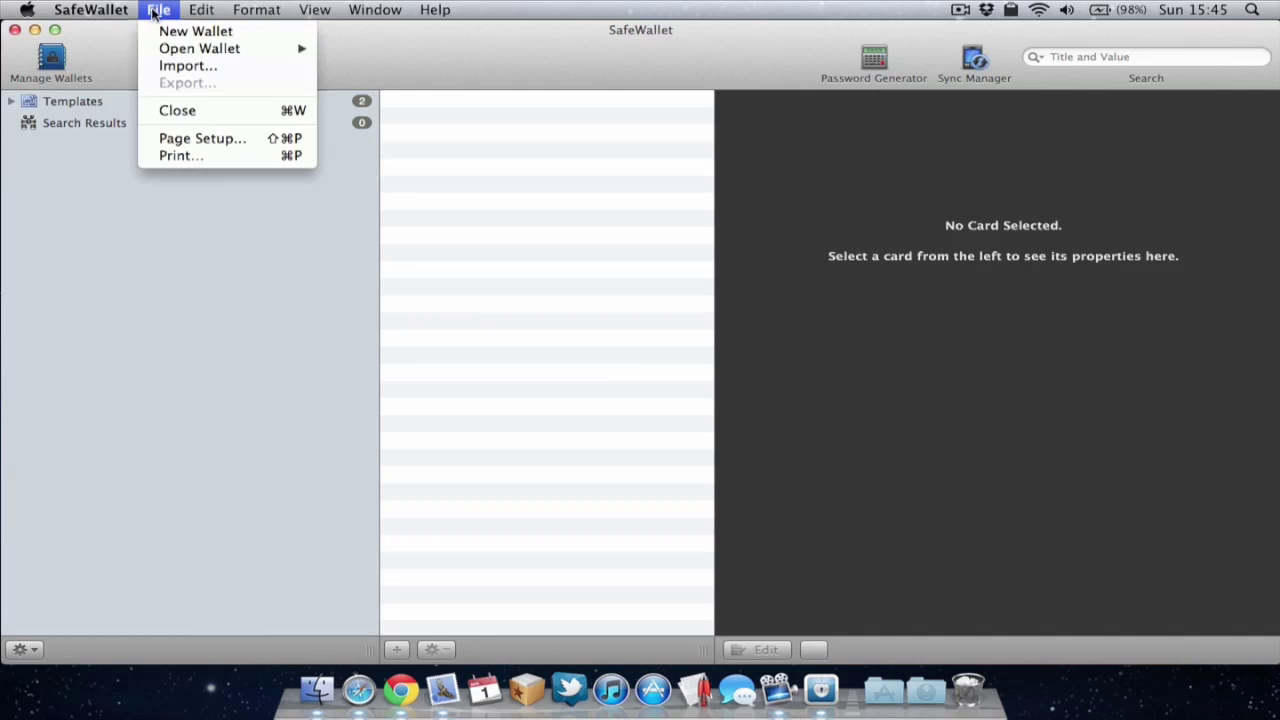
left_click(187, 33)
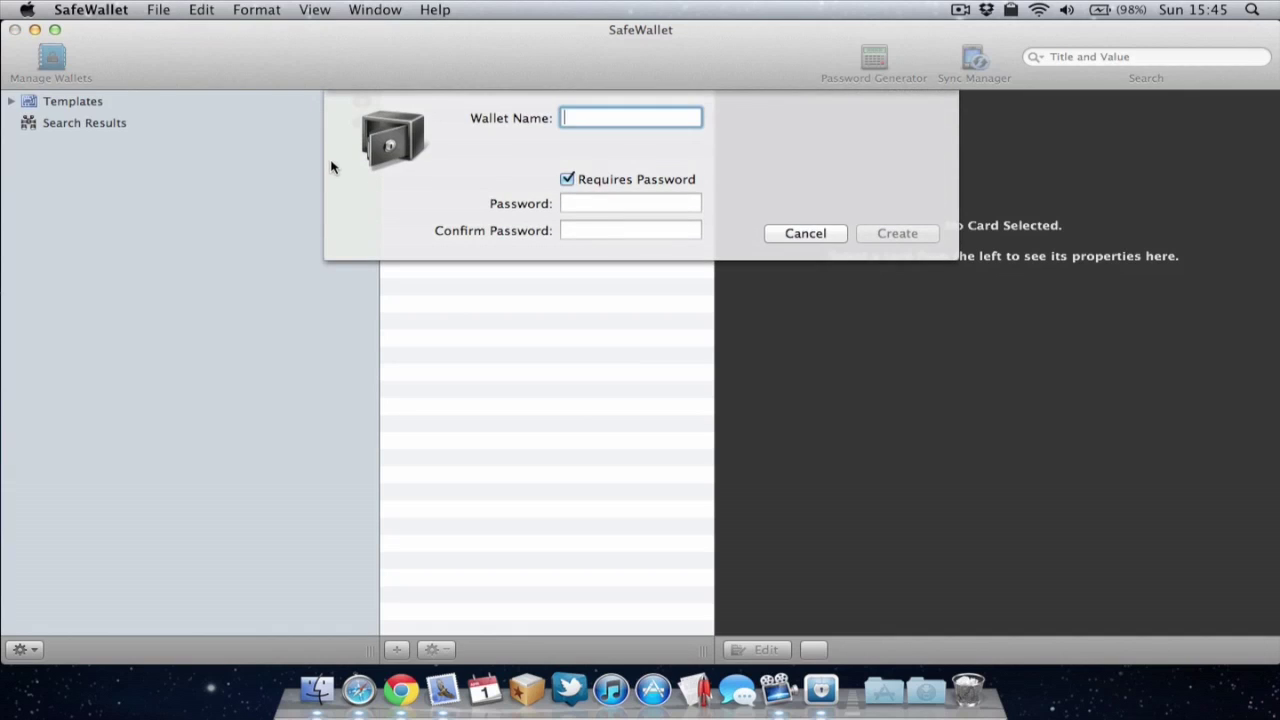
type("Dannu")
key("BackSpace")
type("y")
left_click(582, 200)
type("••••••")
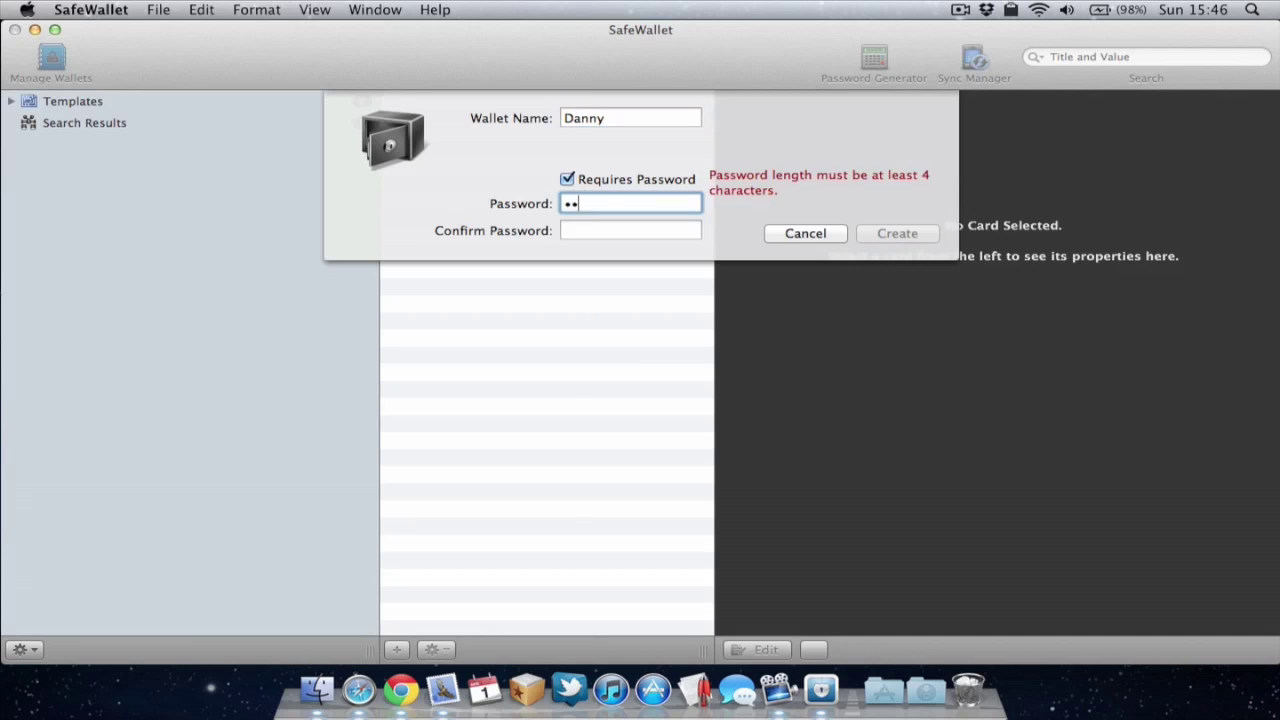
left_click(604, 232)
type("••••••")
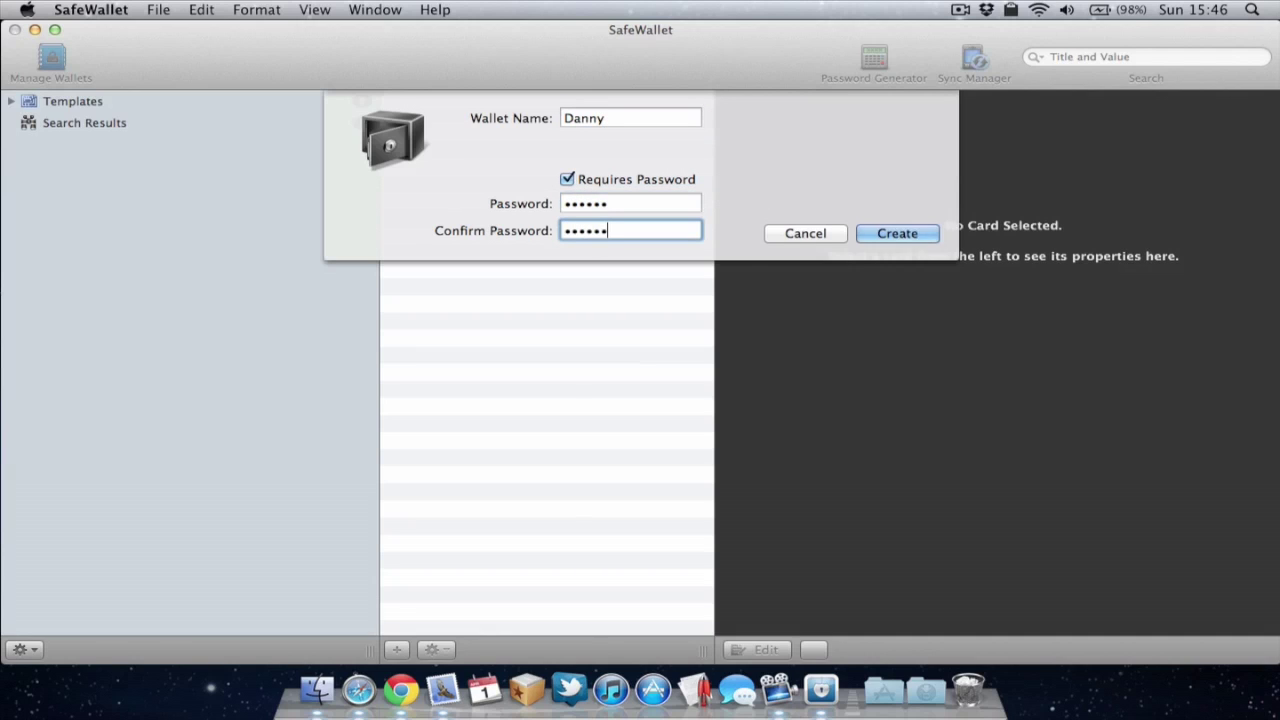
left_click(898, 233)
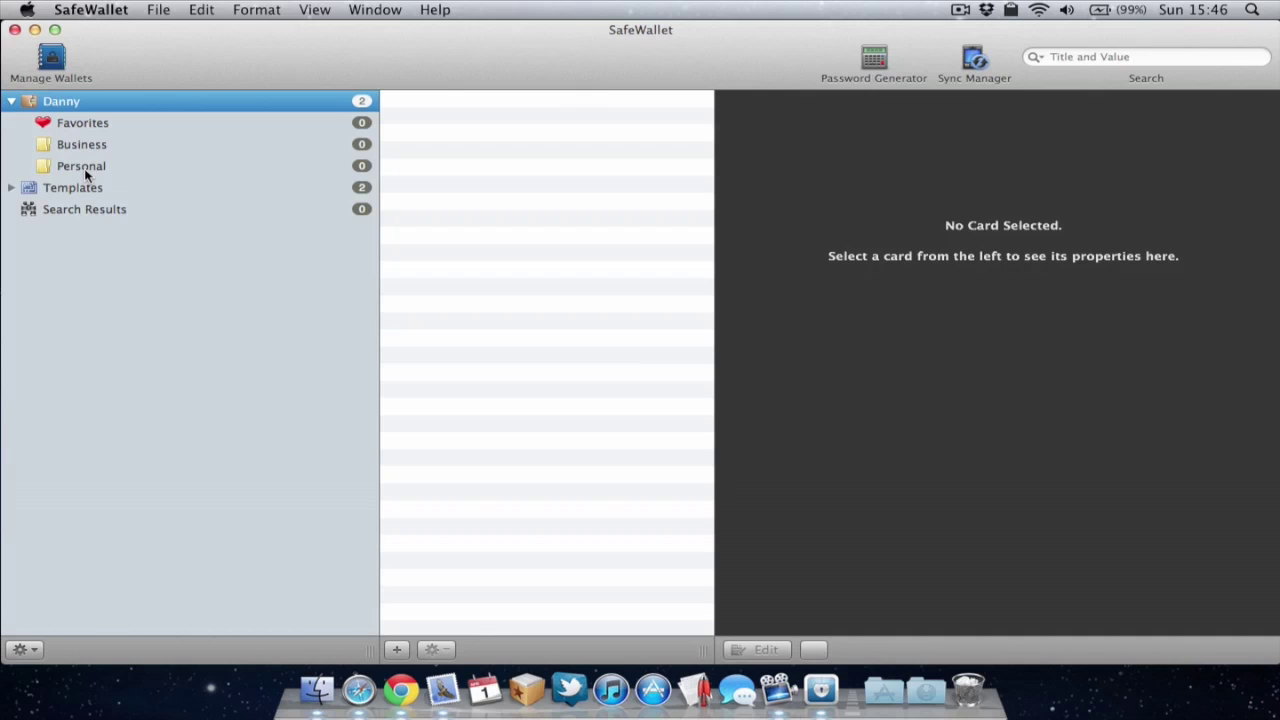
Step: Add an Internet folder to the Danny wallet and bring up the card template list
right_click(56, 105)
left_click(112, 107)
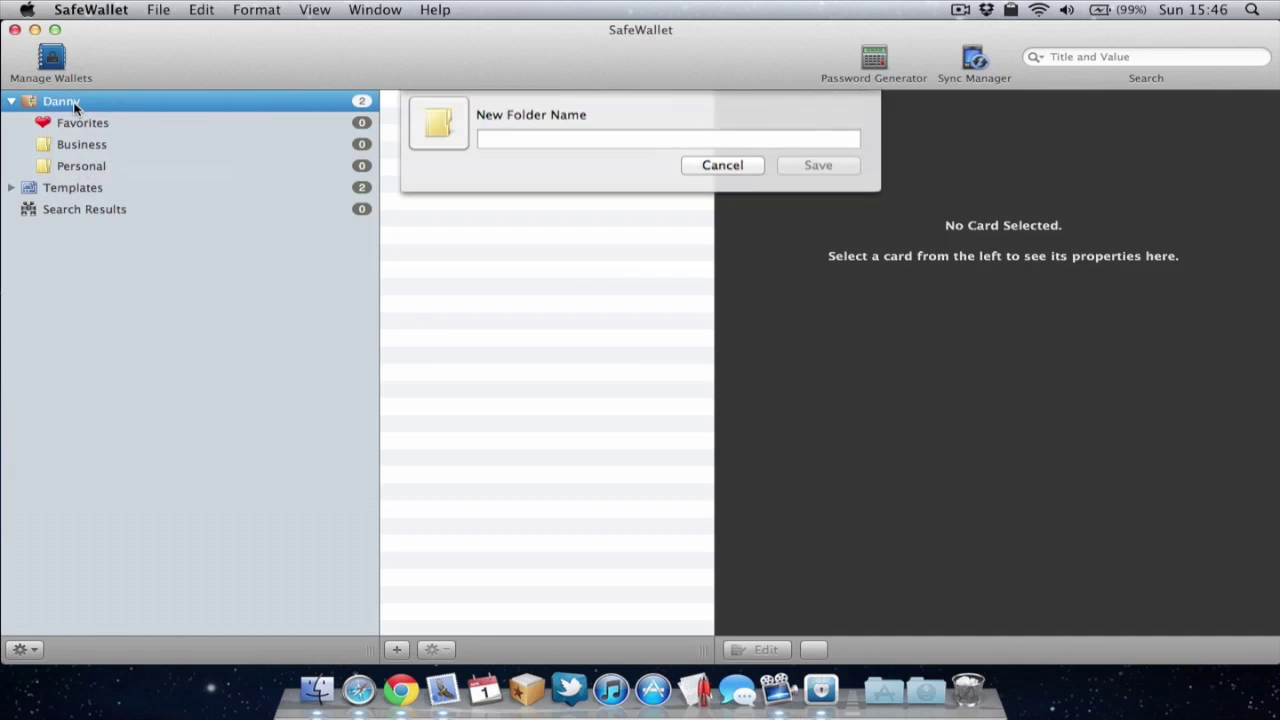
type("Int")
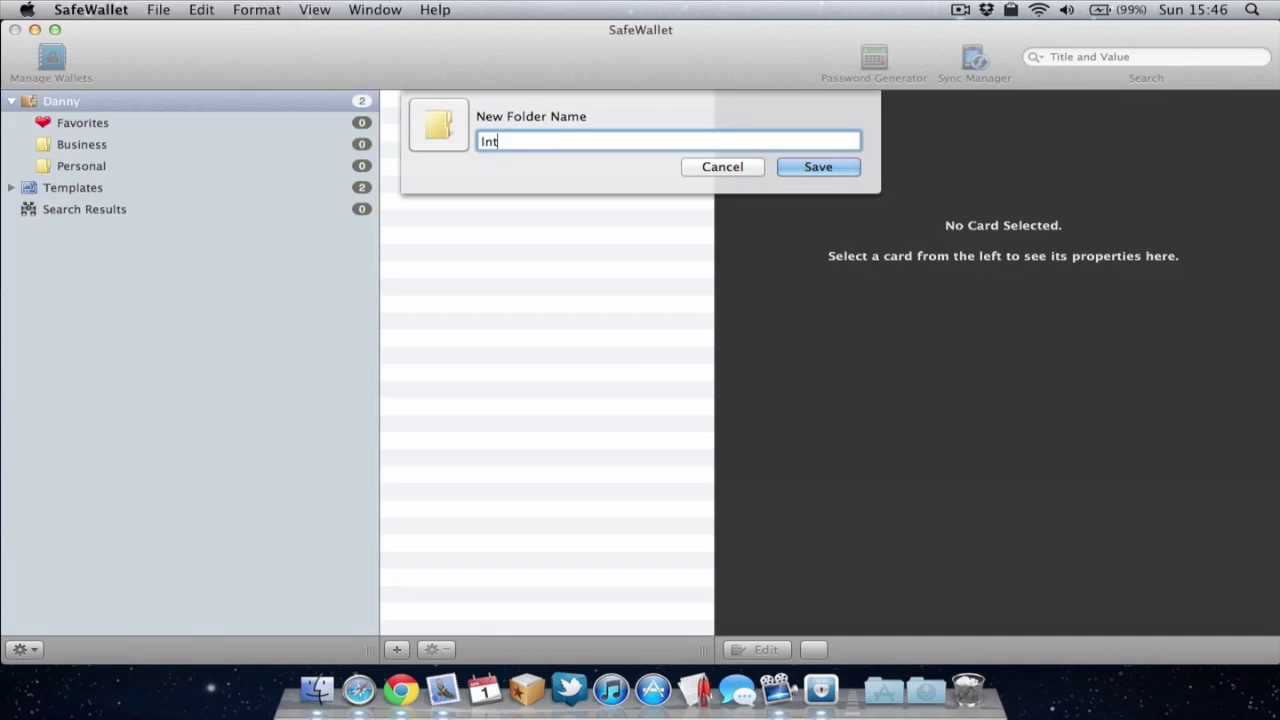
type("ernet")
key("Return")
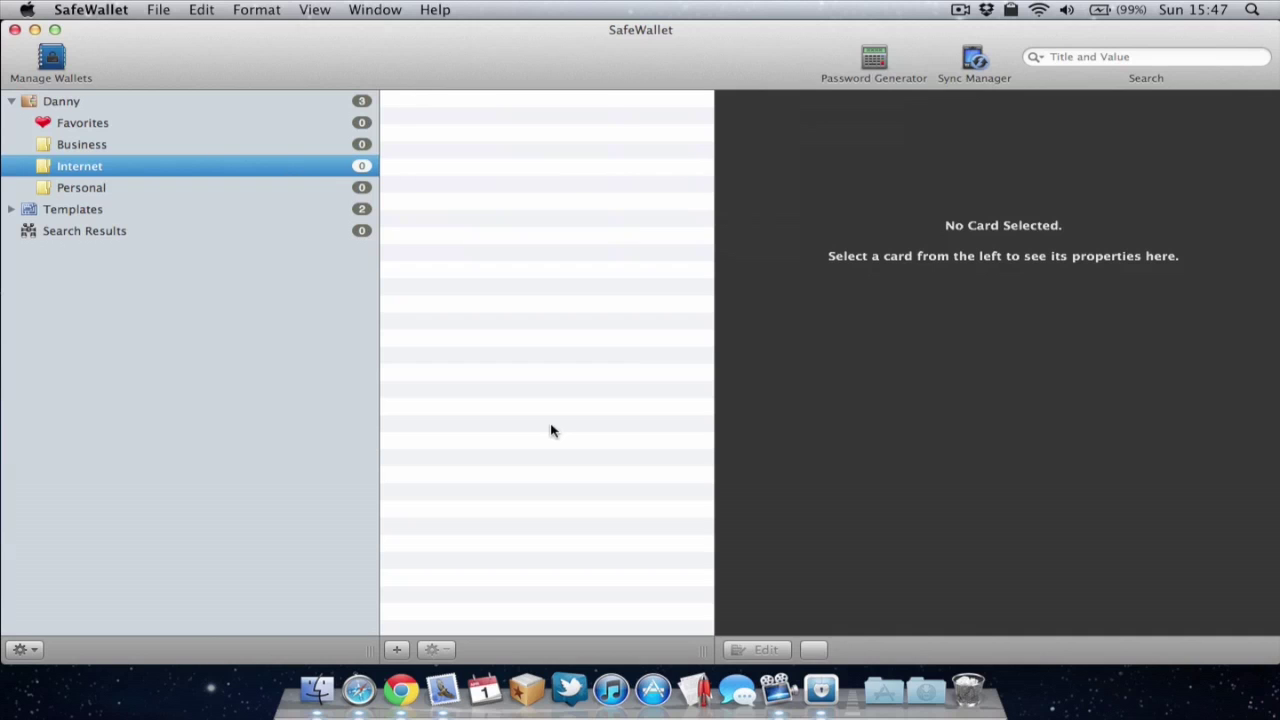
left_click(398, 649)
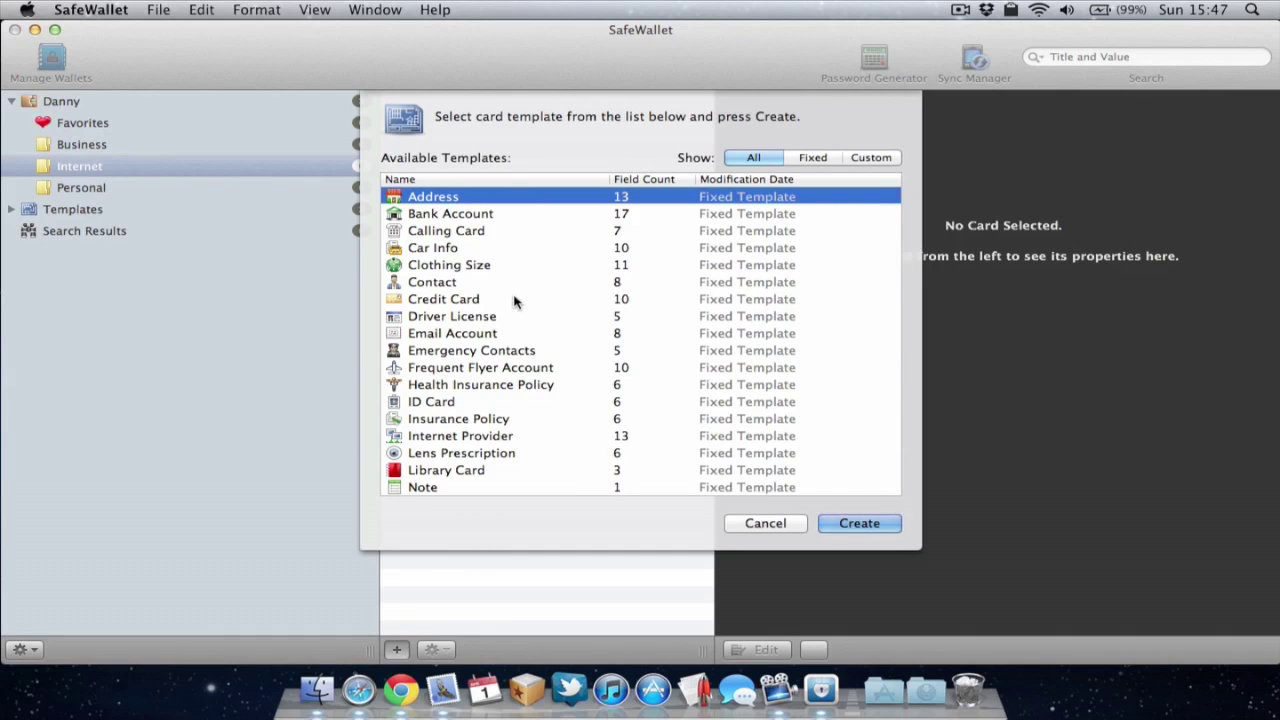
Step: Create a card from the Web-Site template in the Internet folder
scroll(515, 300, "down", 5)
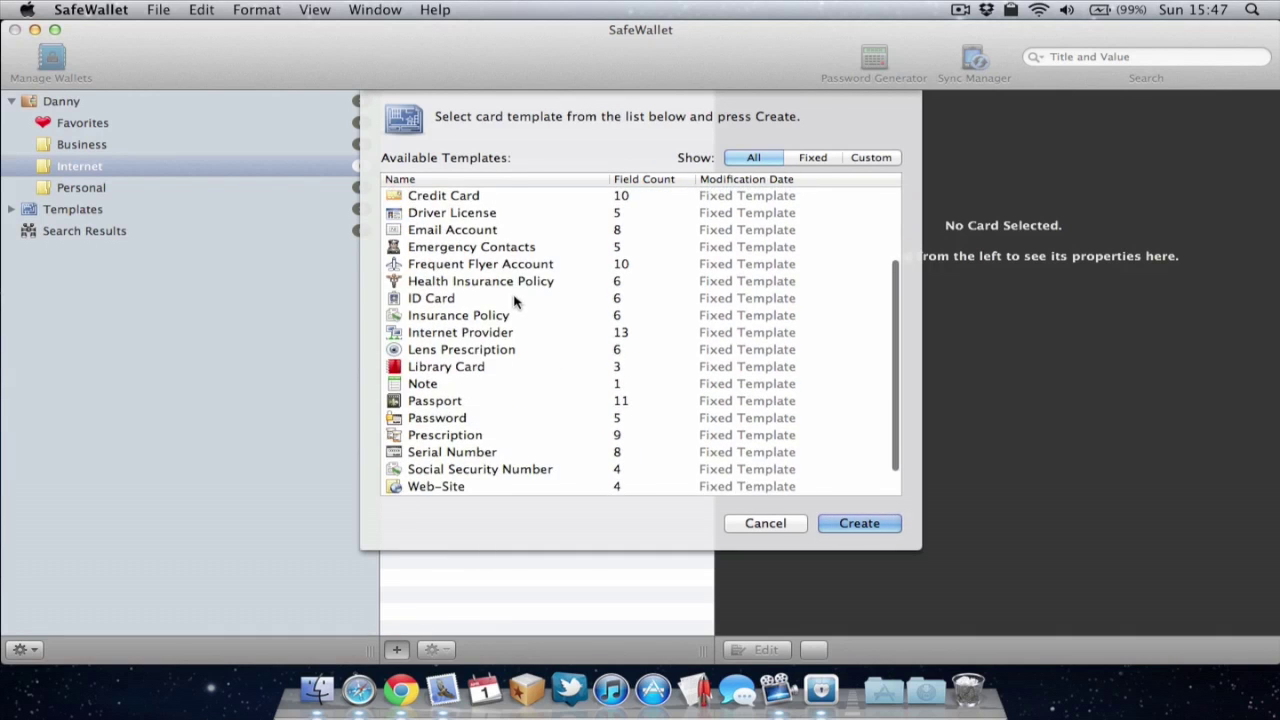
scroll(515, 300, "up", 5)
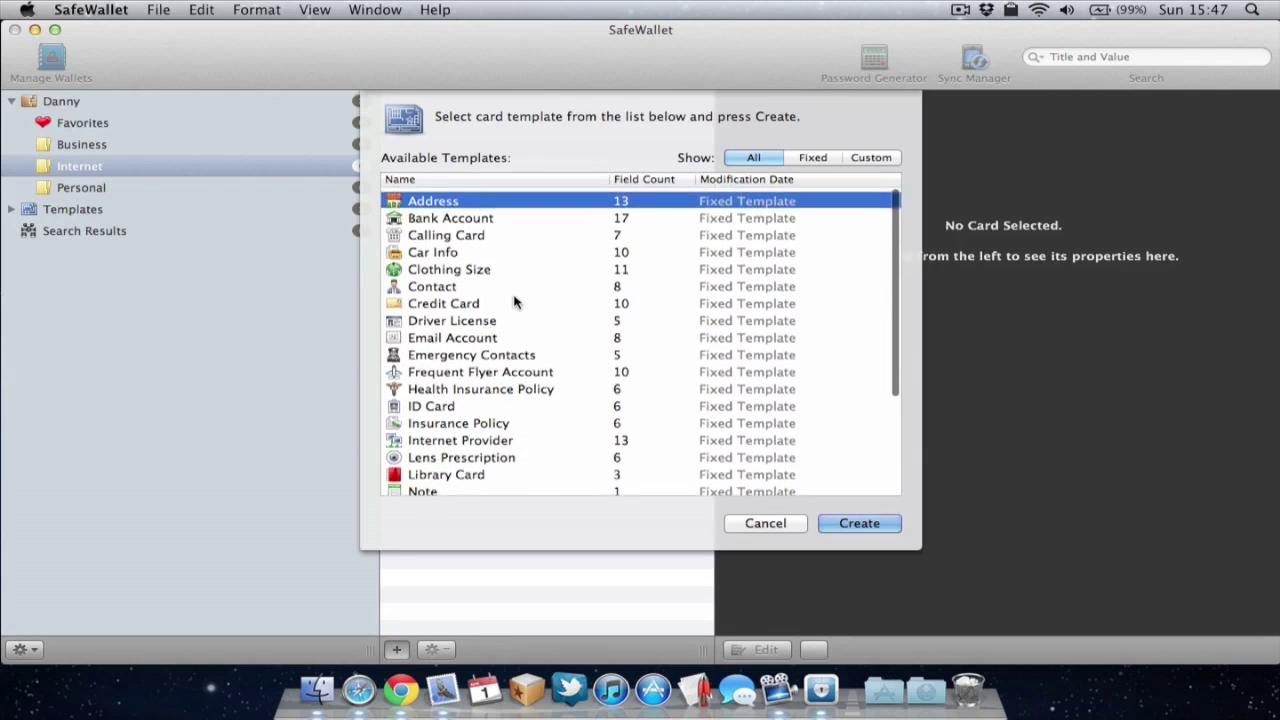
scroll(515, 300, "down", 5)
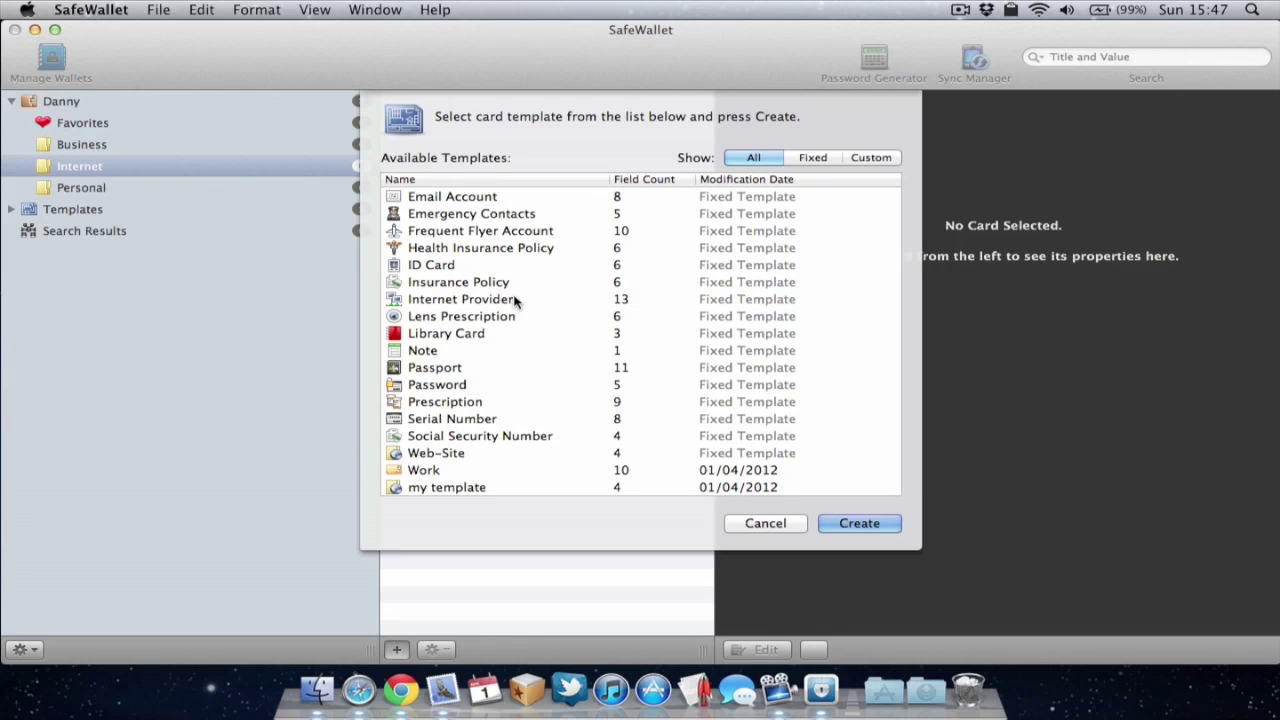
scroll(515, 300, "down", 1)
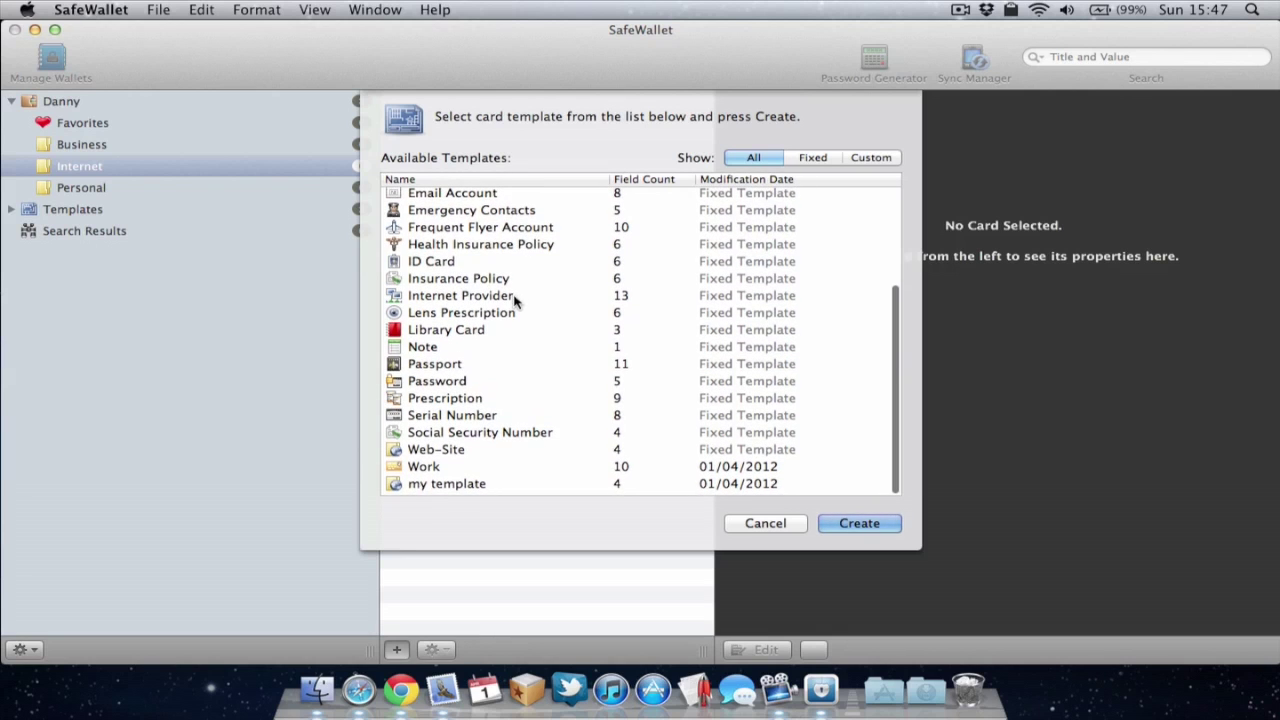
left_click(452, 455)
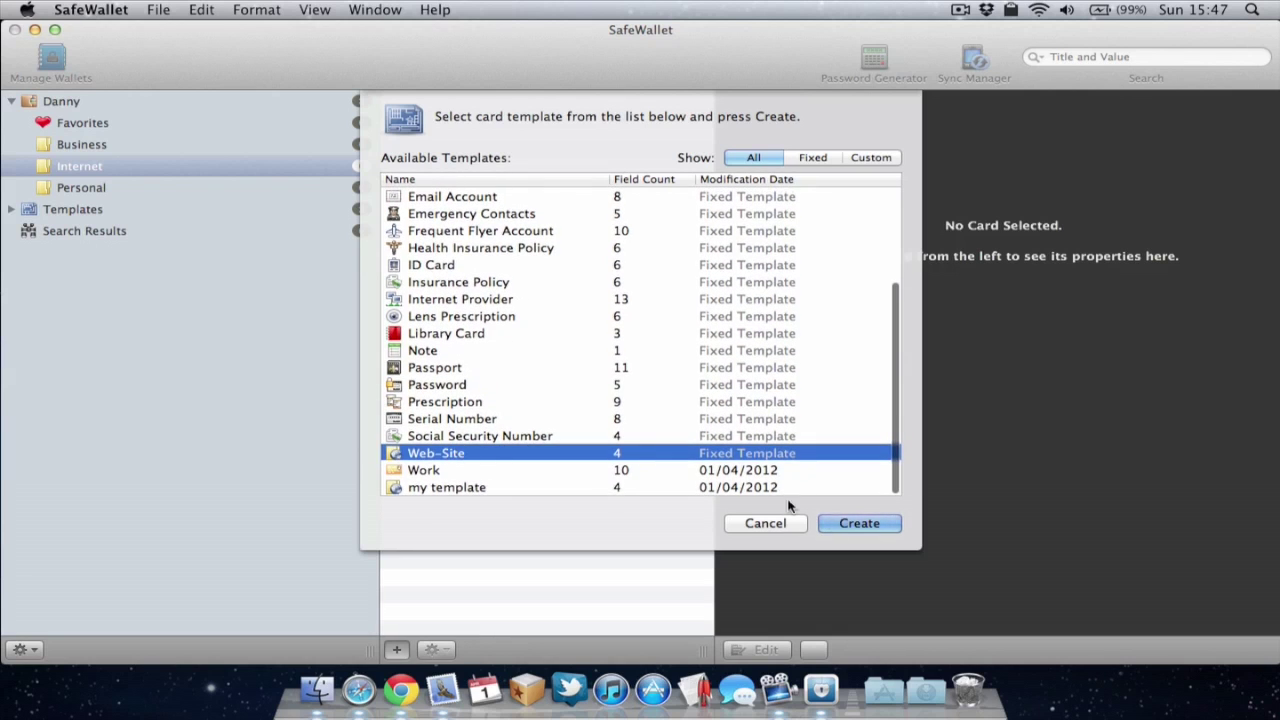
left_click(870, 527)
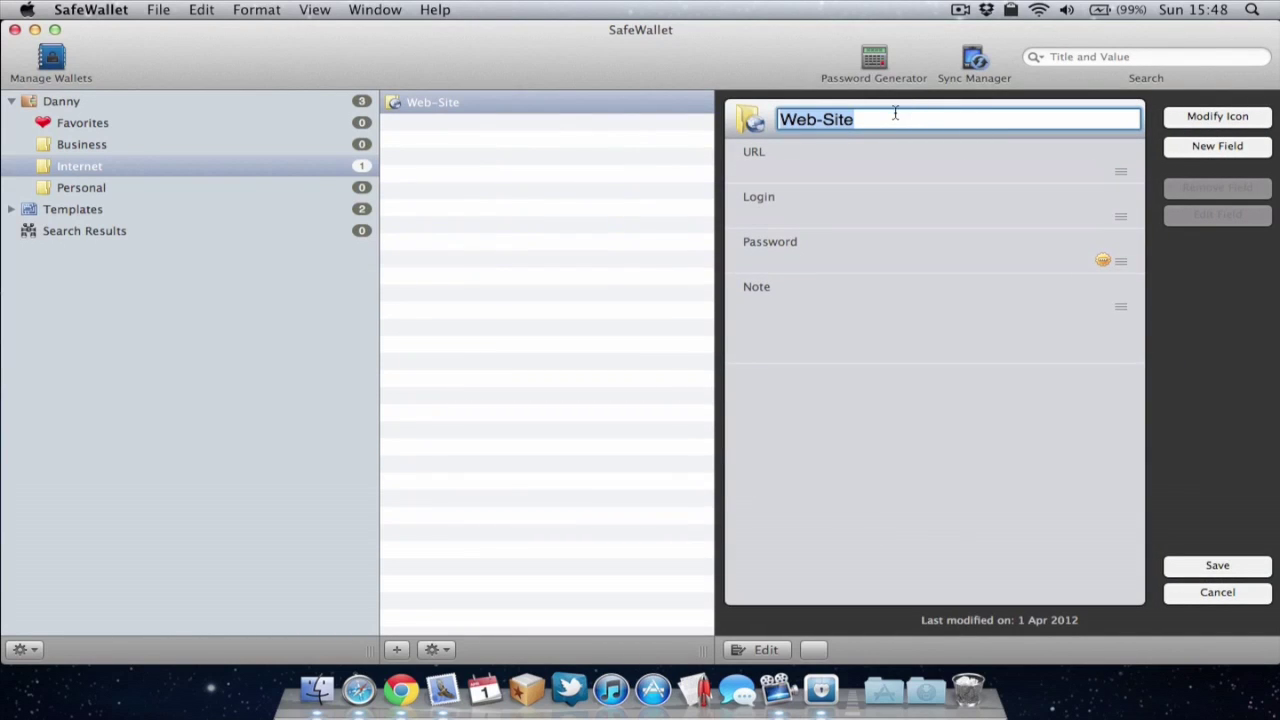
Step: Save a facebook card with URL facebook.com, the login e-mail, a password and note 'facebook login'
type("facebook")
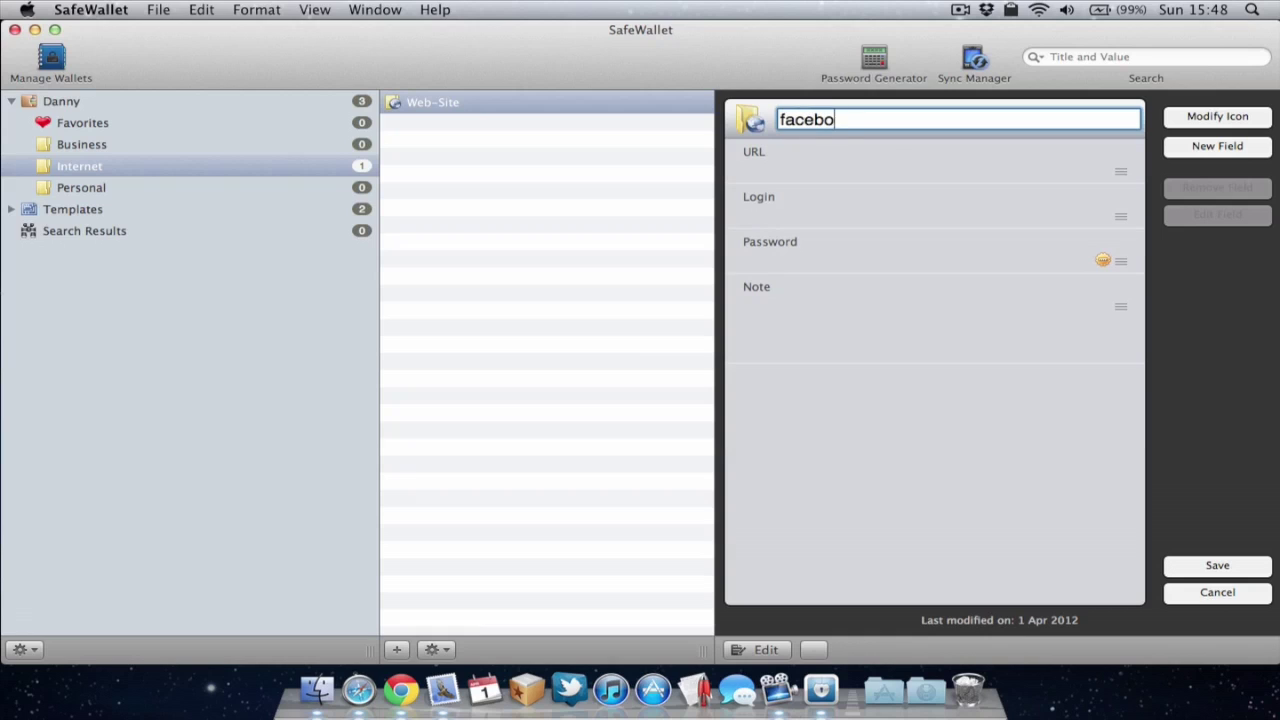
left_click(894, 152)
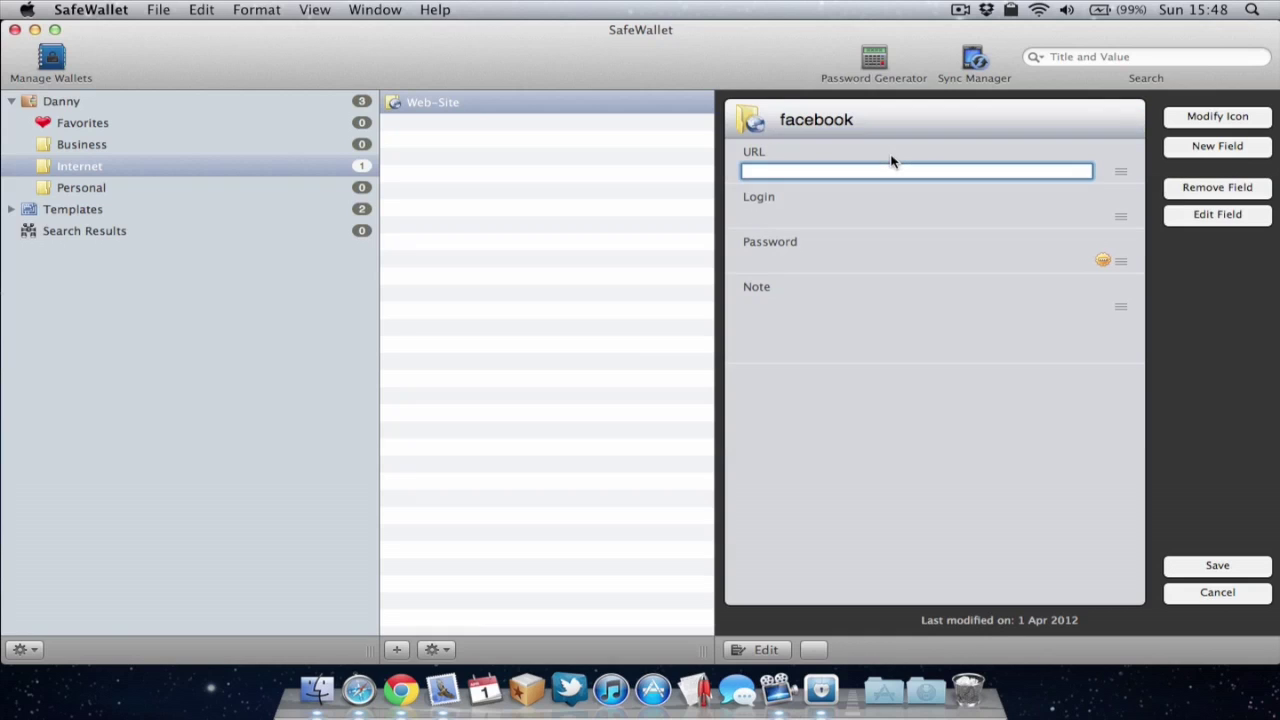
type("facebook.com")
key("Tab")
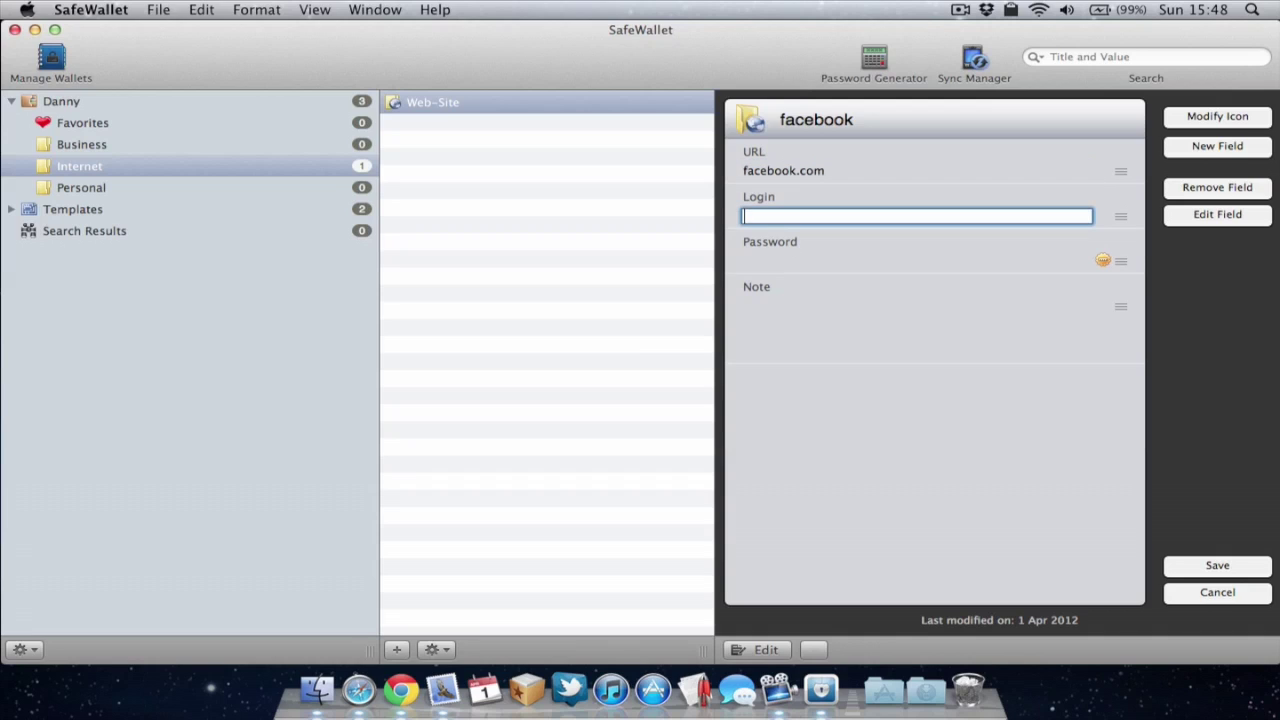
left_click(920, 261)
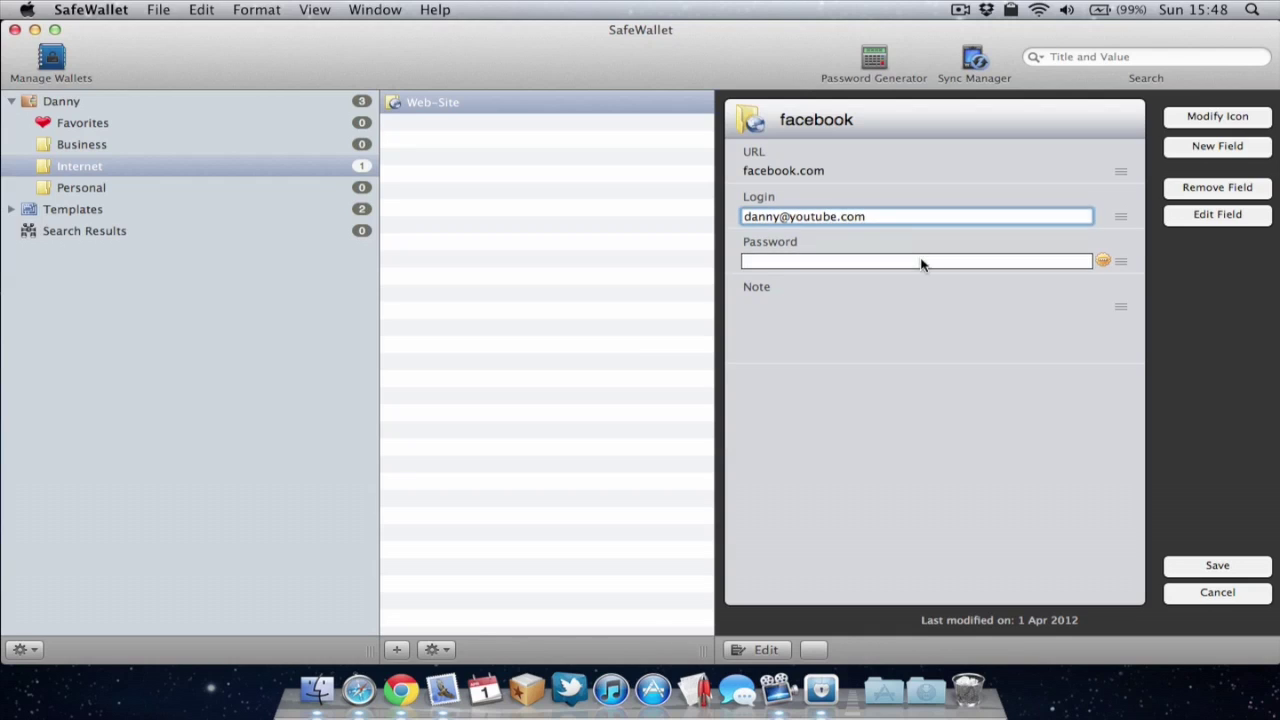
type("123")
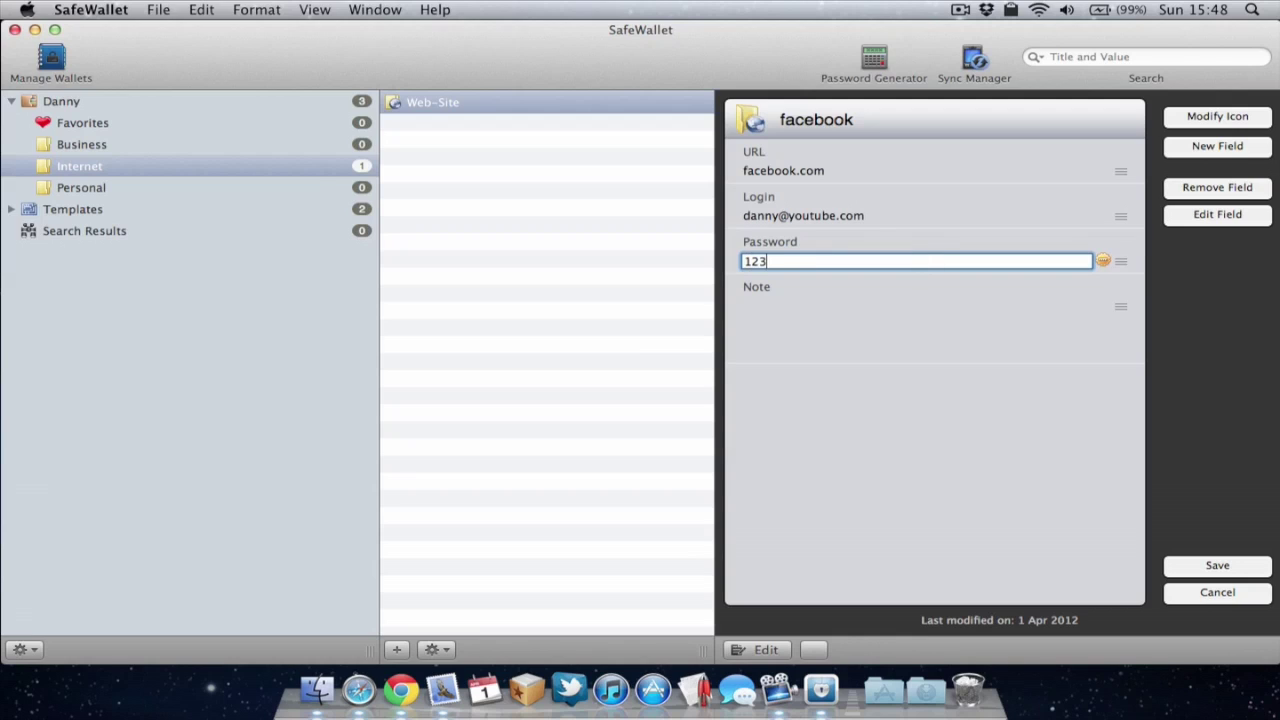
type("41234")
left_click(889, 320)
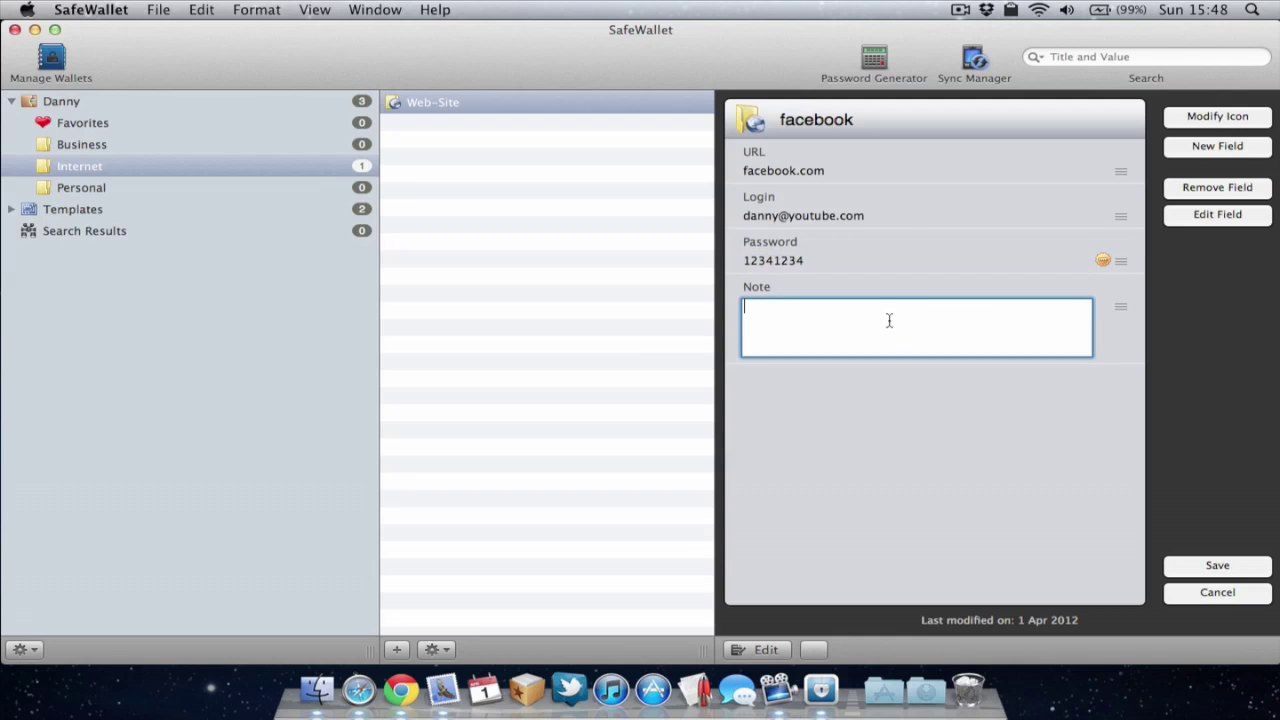
type("facebook login")
key("Tab")
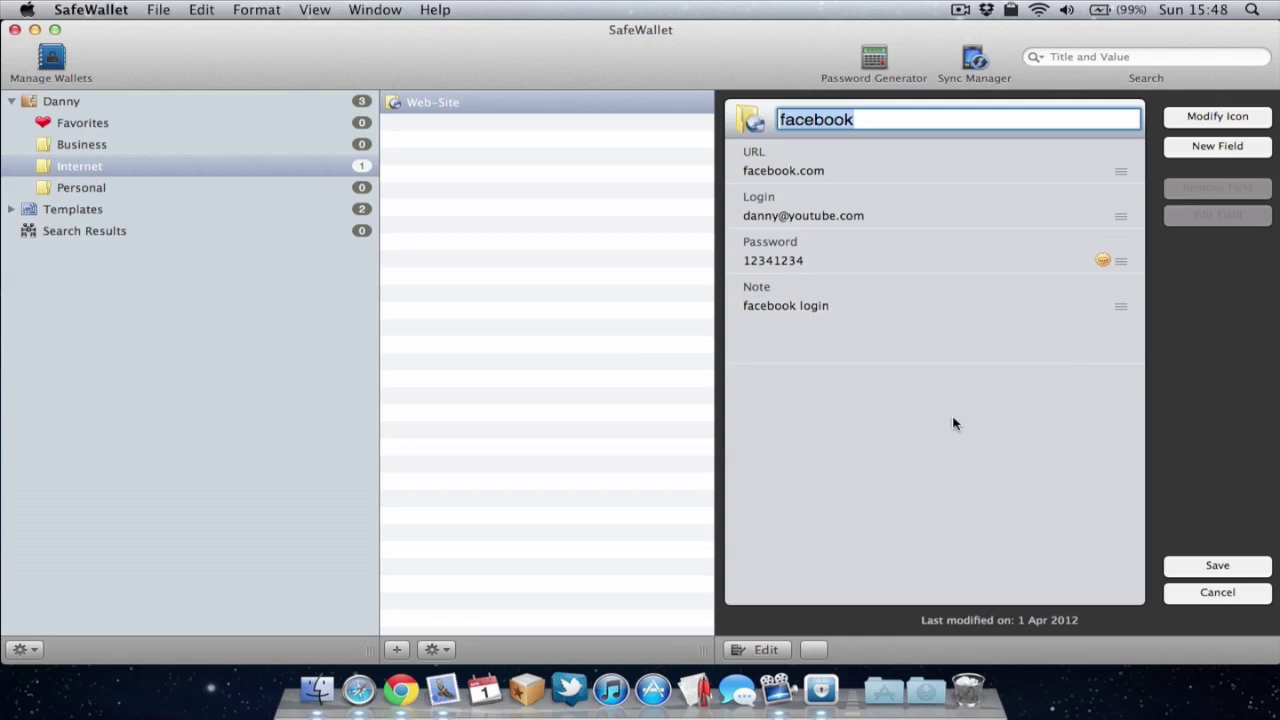
left_click(1193, 568)
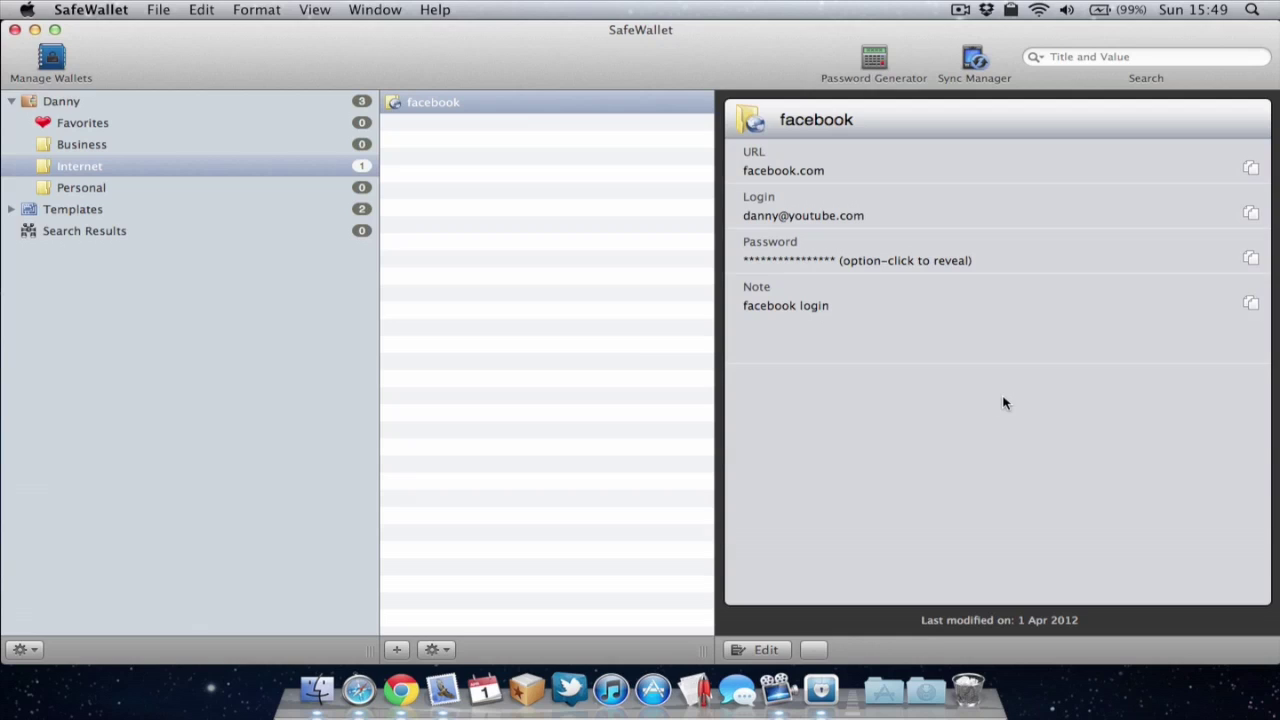
Step: Reveal the facebook card's password and bring up the template chooser for a new card
left_click(790, 262, "alt")
key("super+n")
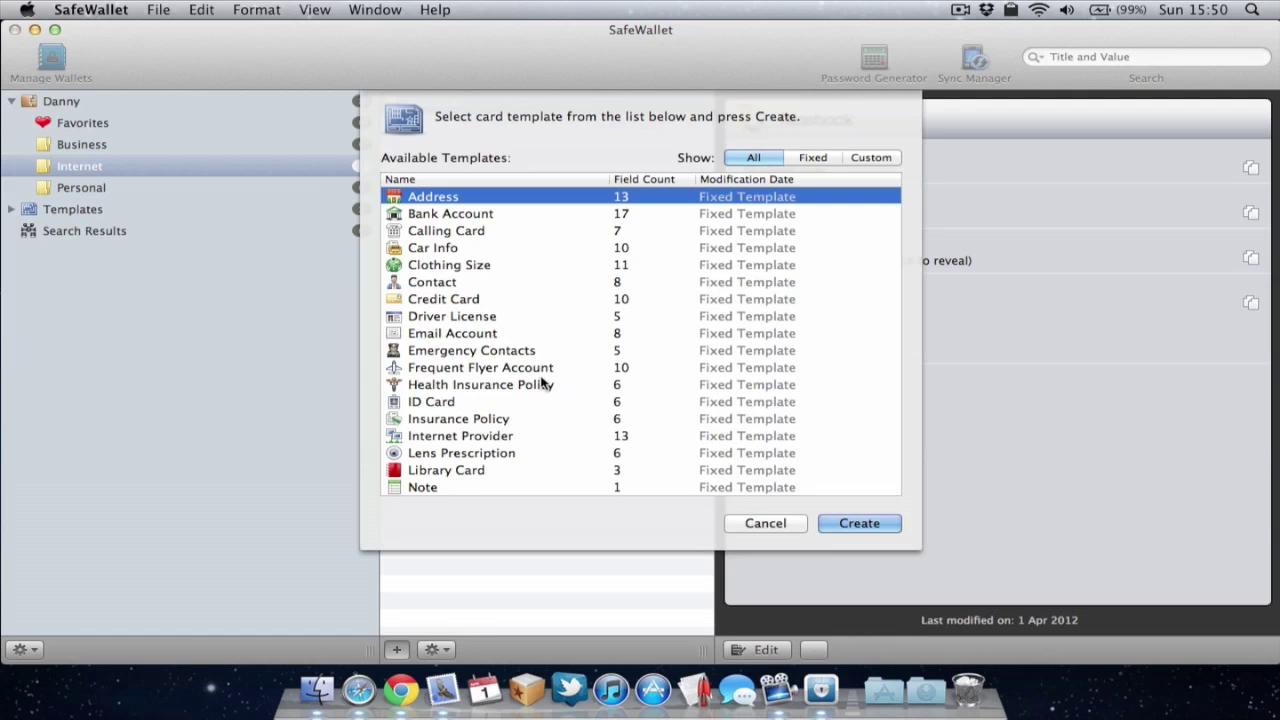
Step: Create a second card from the Web-Site template
scroll(543, 380, "down", 1)
scroll(543, 380, "down", 5)
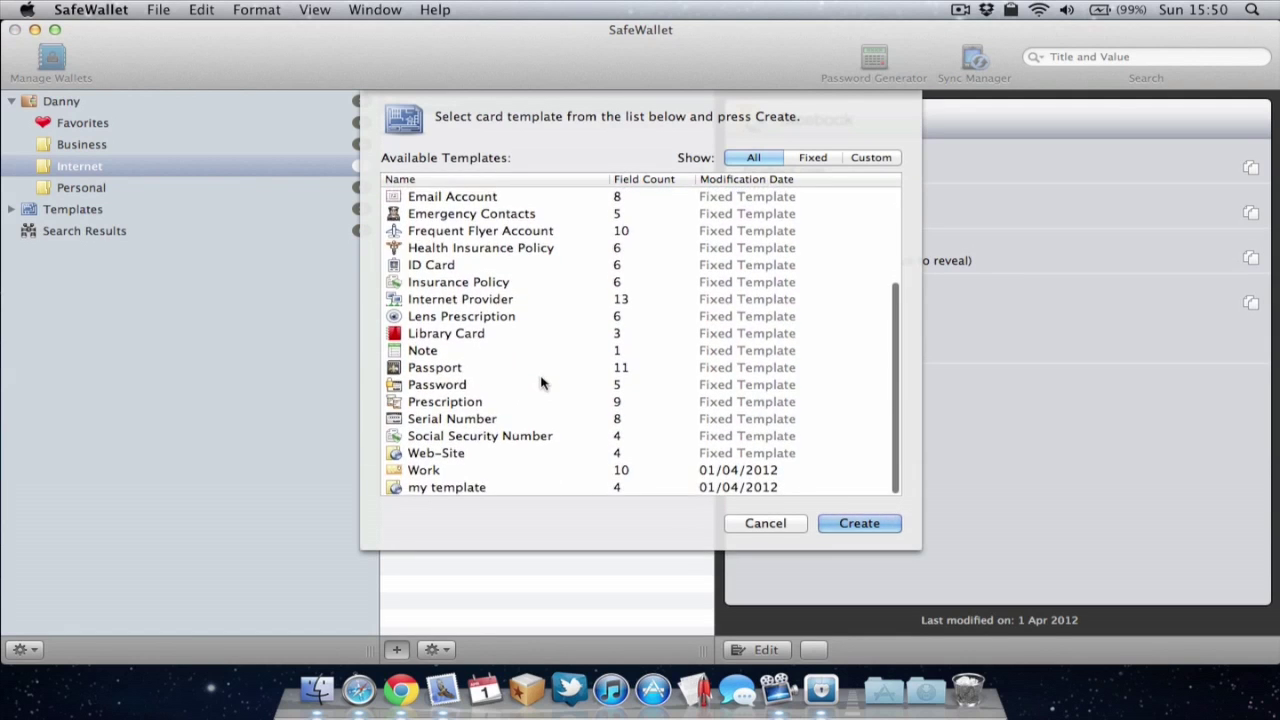
left_click(457, 453)
left_click(855, 524)
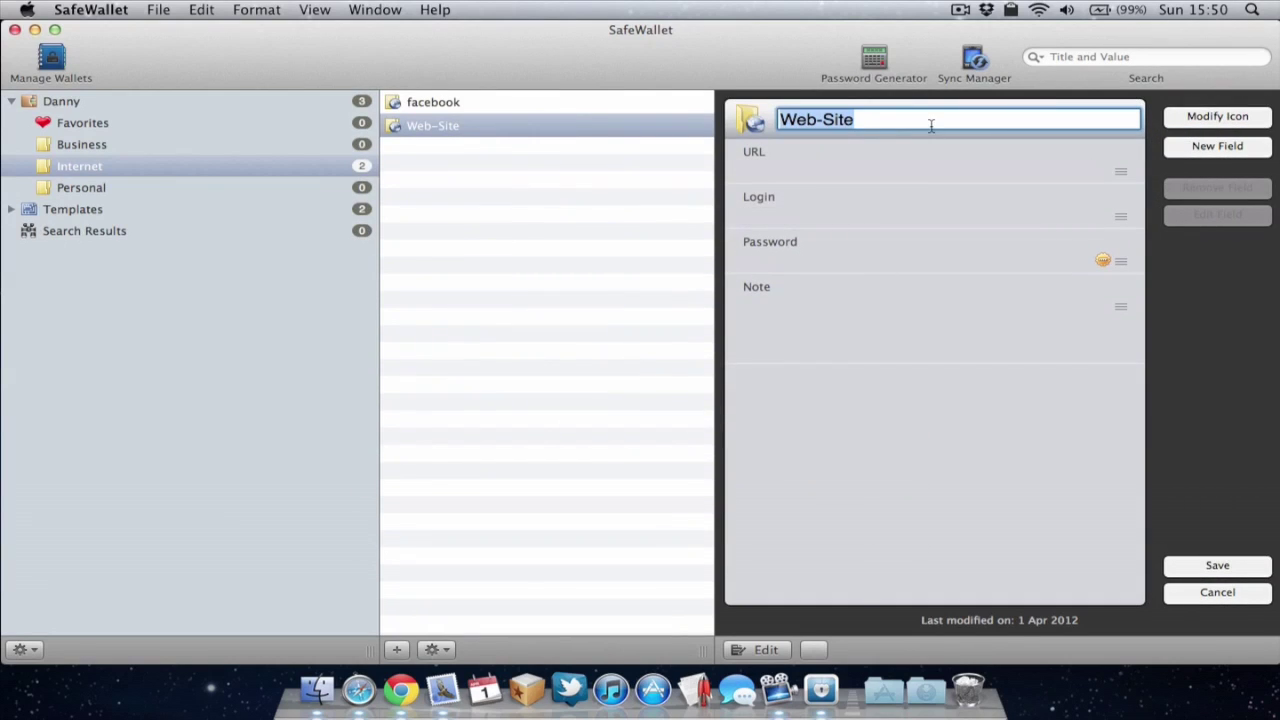
Step: Title the new card Email and give it the envelope icon
type("Email")
left_click(755, 124)
scroll(700, 260, "down", 3)
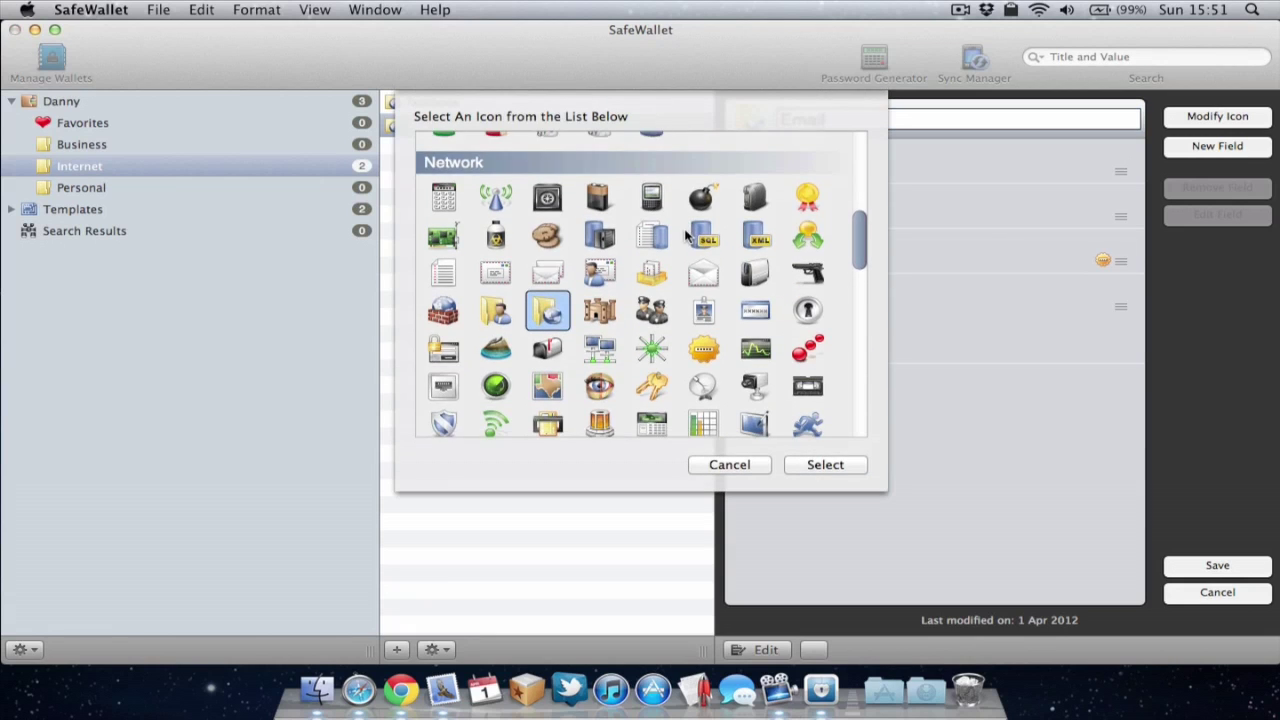
left_click(698, 236)
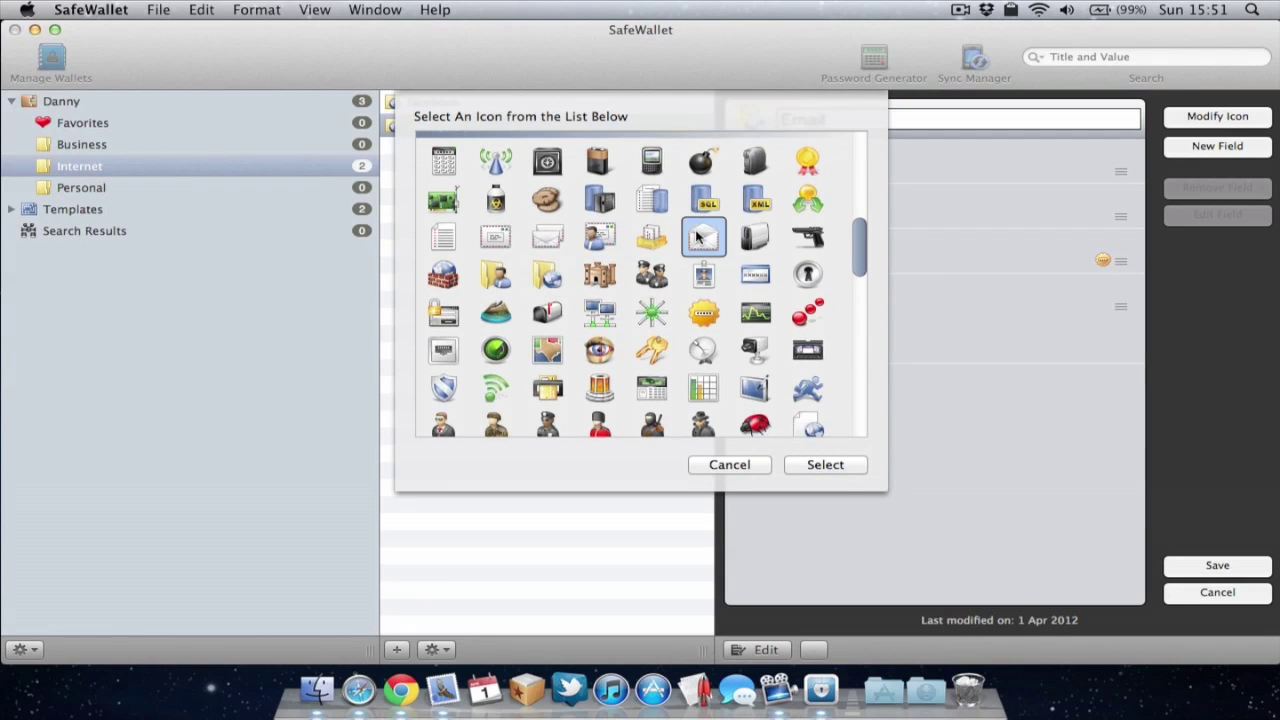
left_click(827, 465)
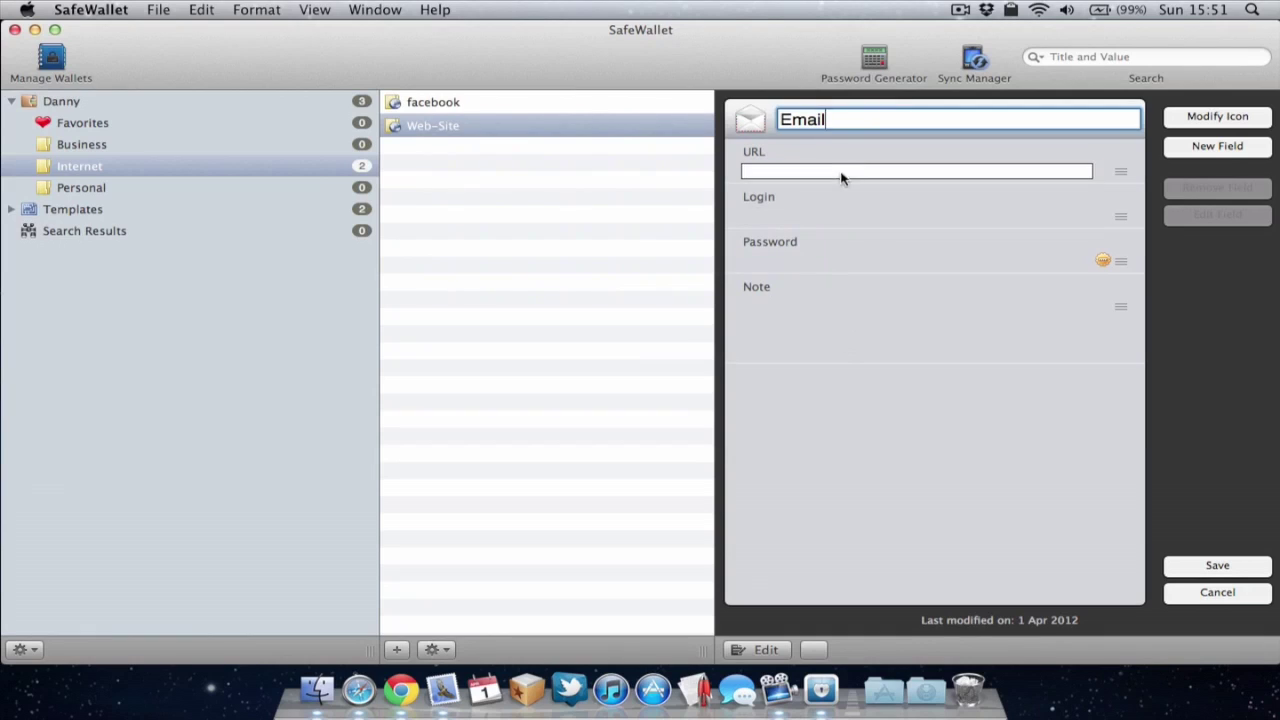
left_click(841, 172)
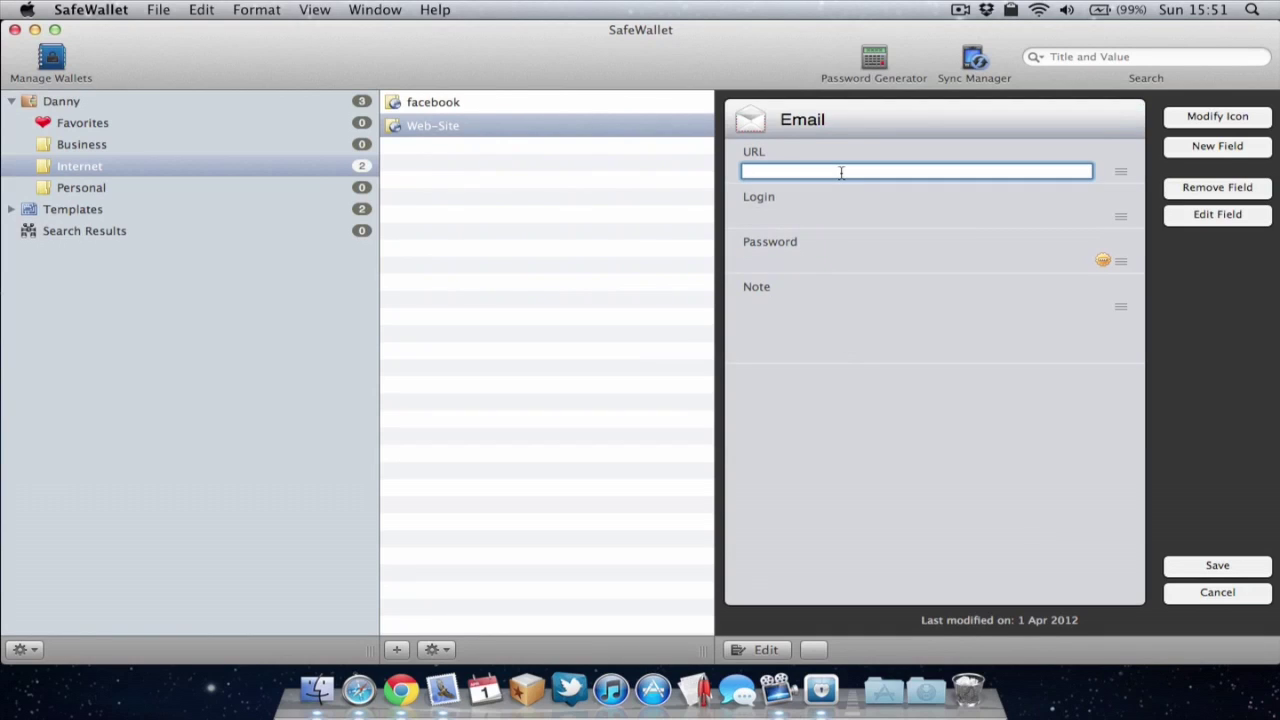
Step: Set the URL to Gmail and rename the Login field to Email Address
type("Gmail")
left_click(837, 221)
left_click(1232, 212)
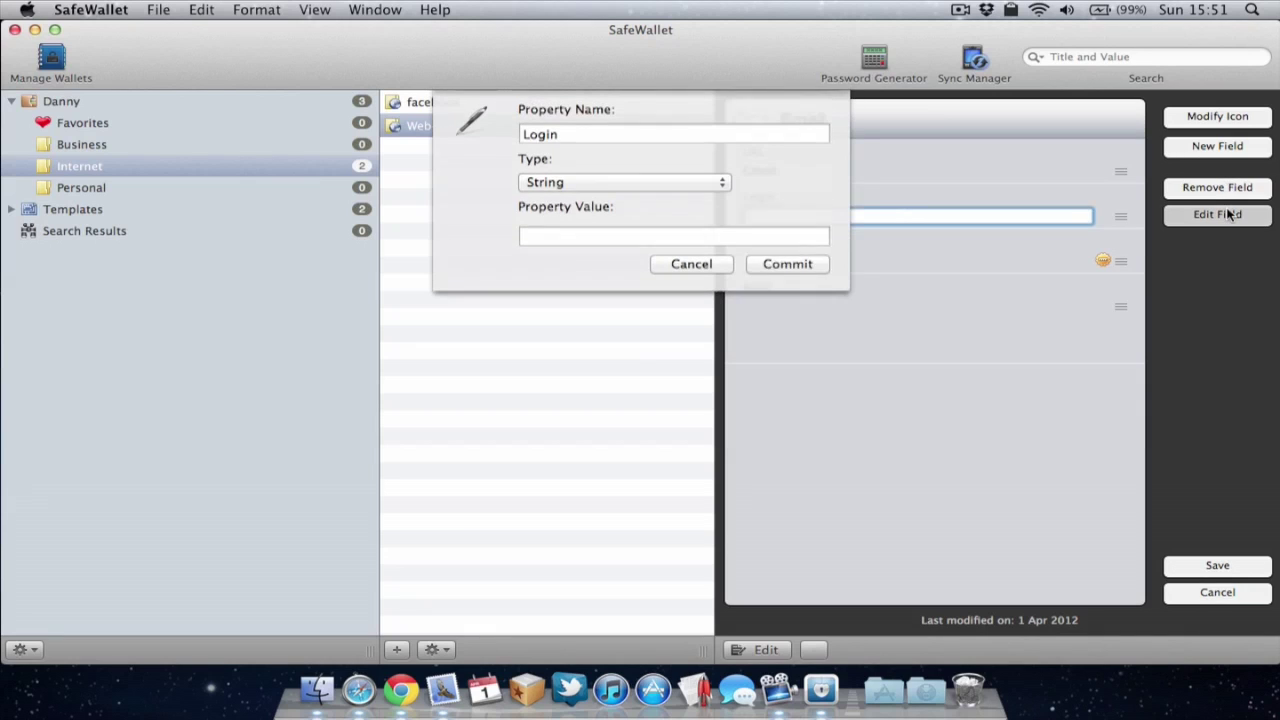
left_click(662, 134)
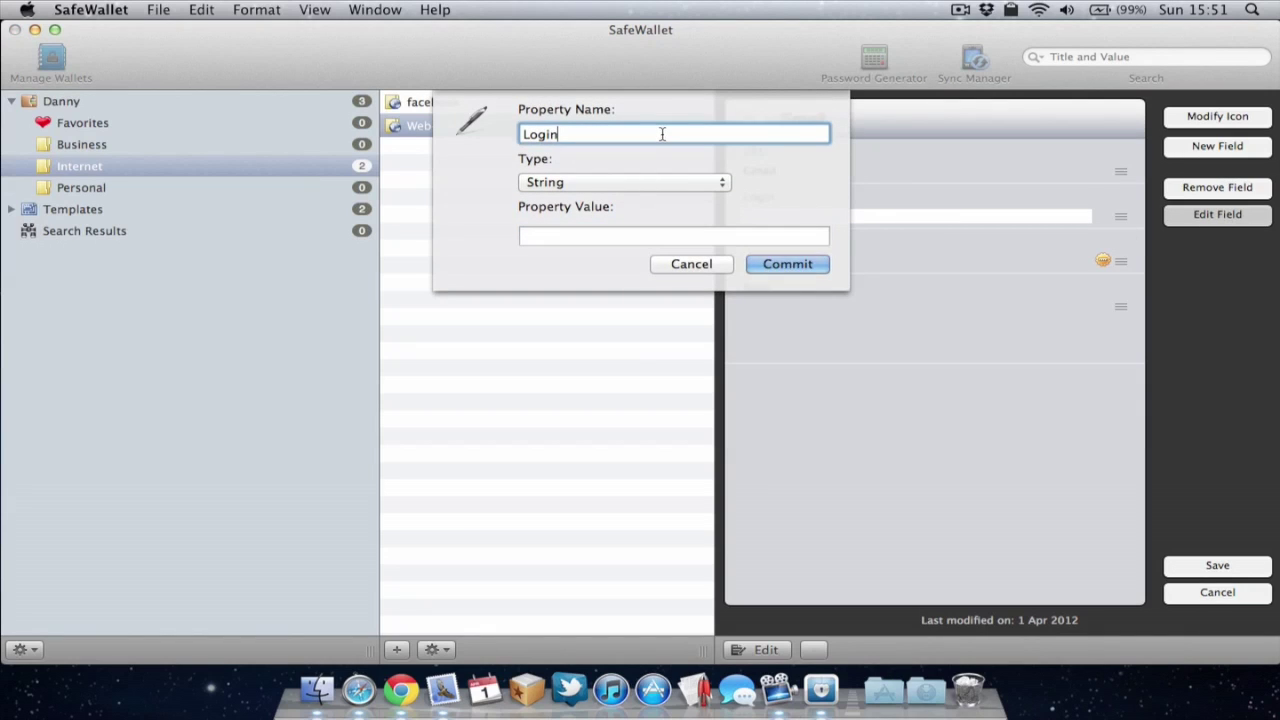
key("BackSpace")
key("BackSpace")
key("BackSpace")
key("BackSpace")
key("BackSpace")
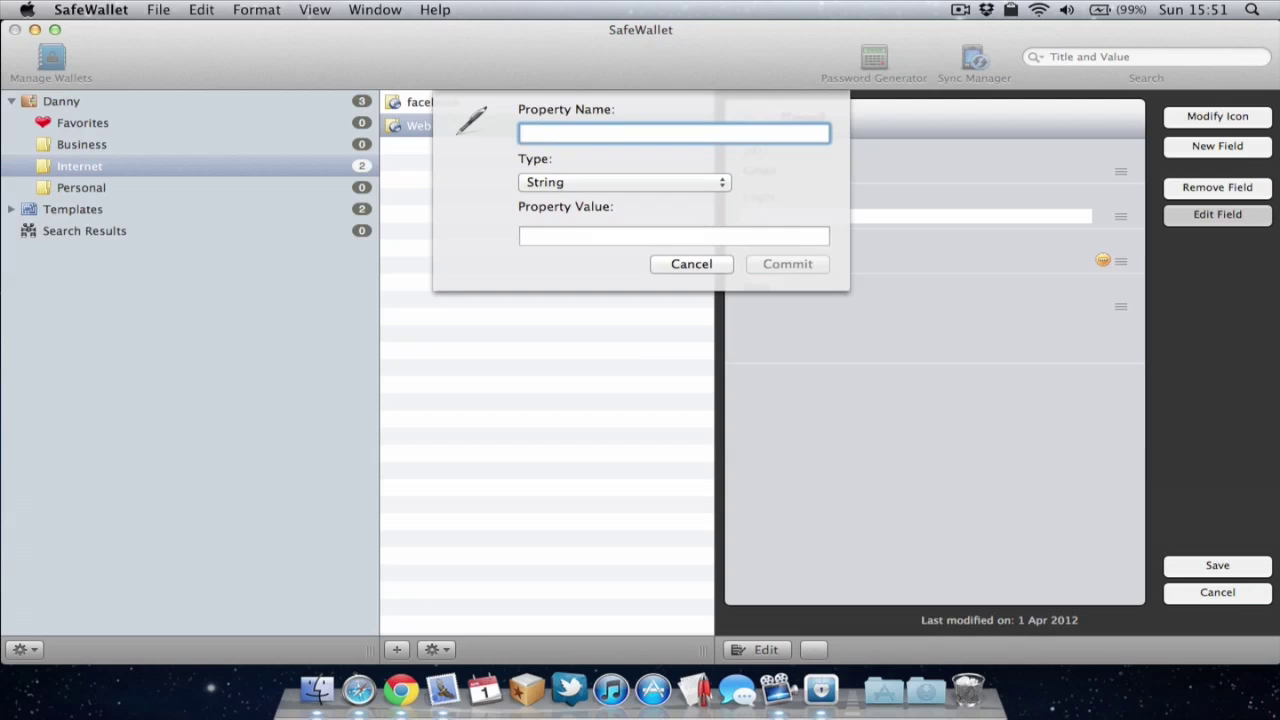
type("Email A")
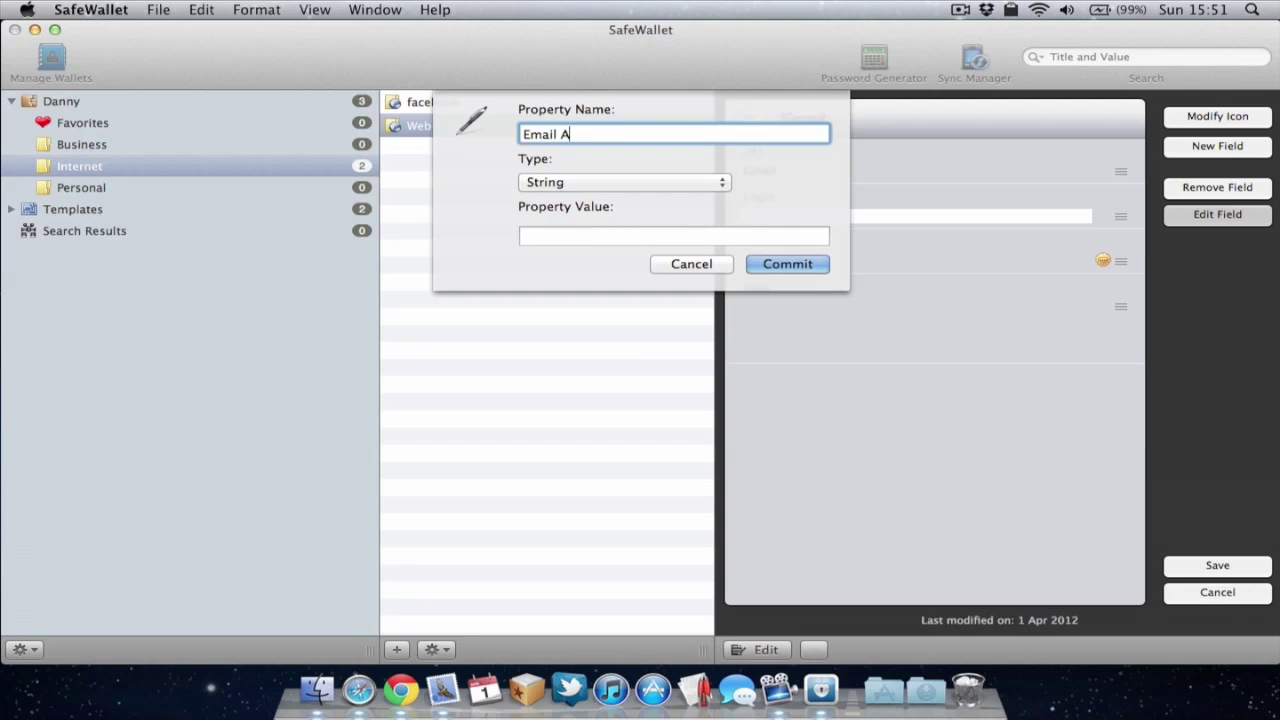
type("ddress")
left_click(788, 264)
Step: Enter the e-mail address and a password, then save the Email card
left_click(786, 215)
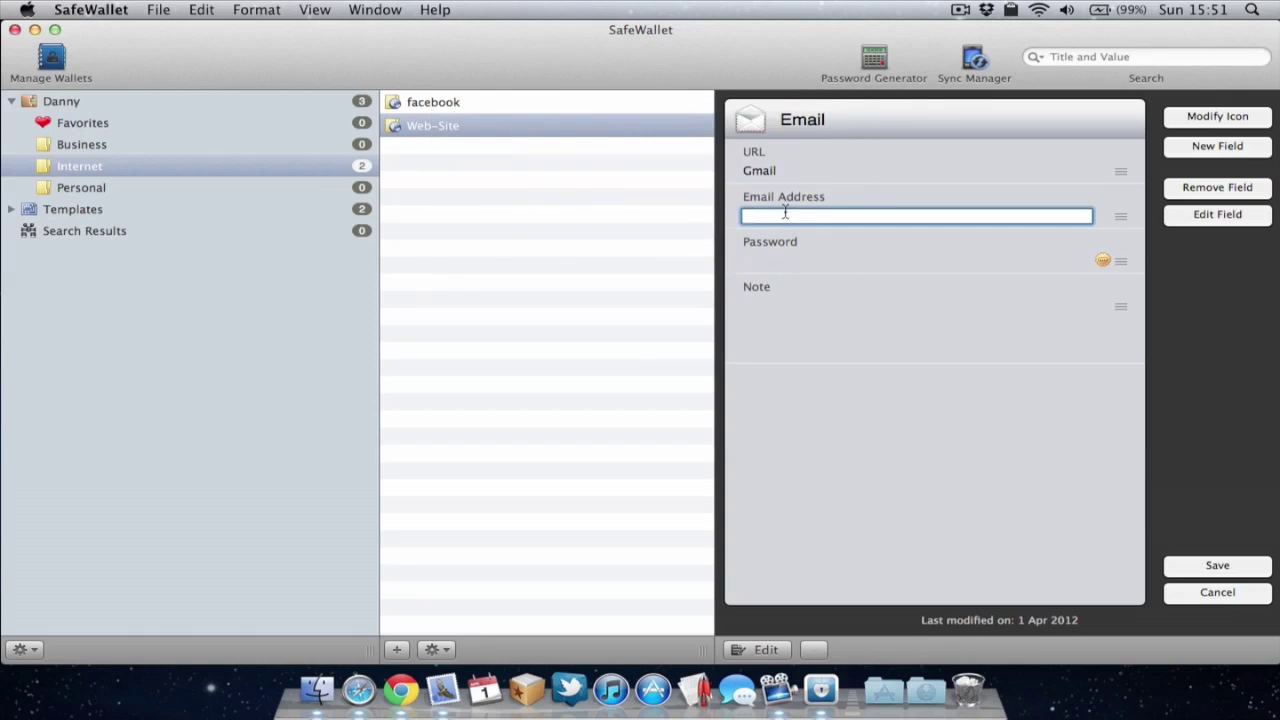
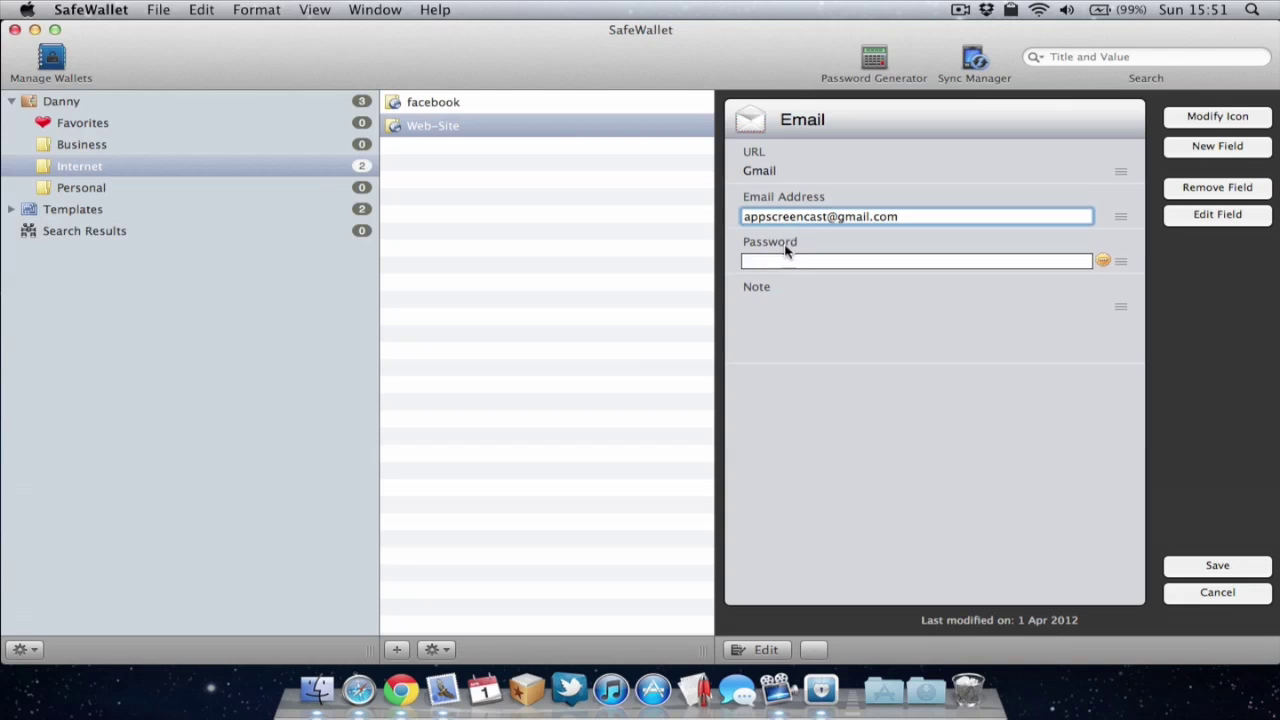
left_click(784, 264)
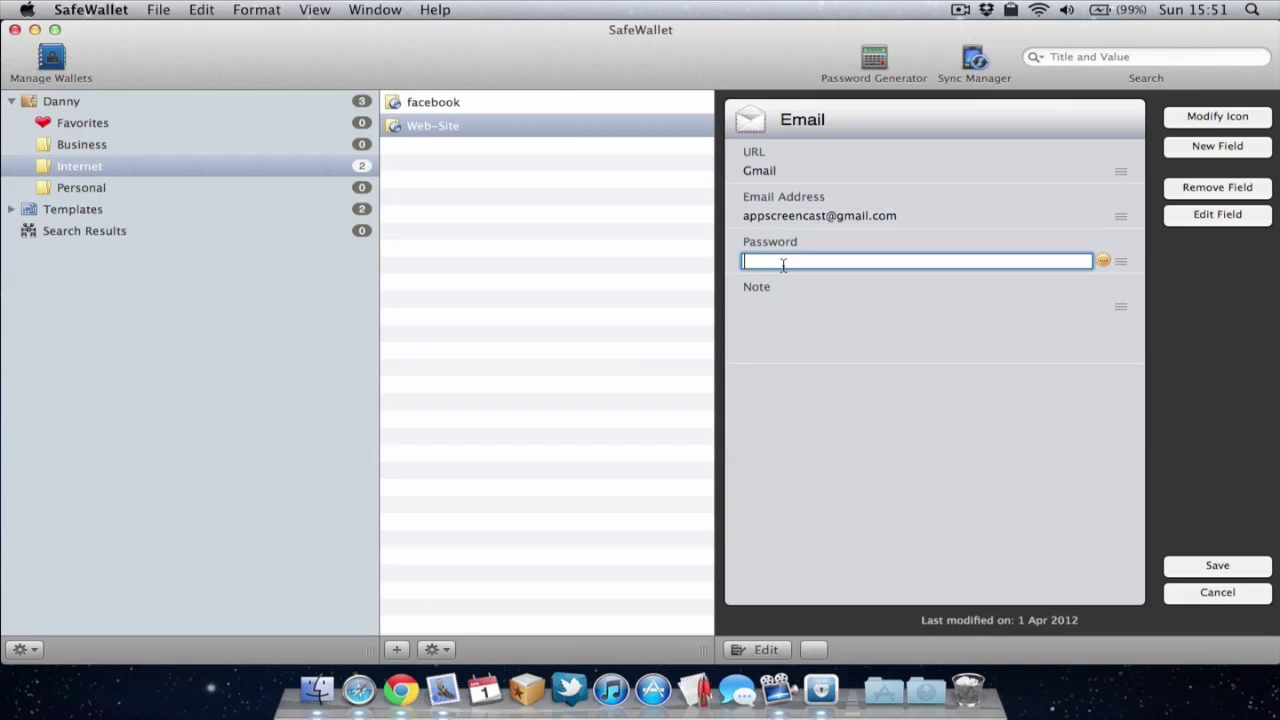
type("12341234")
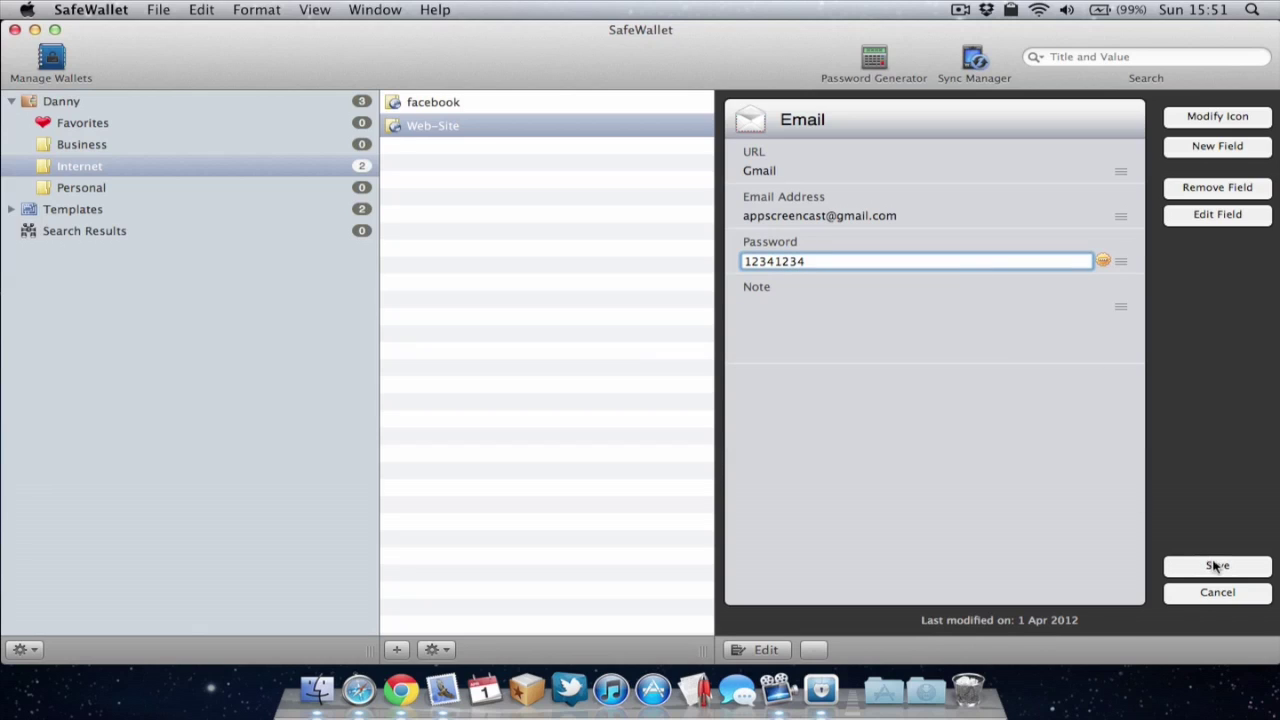
left_click(1216, 565)
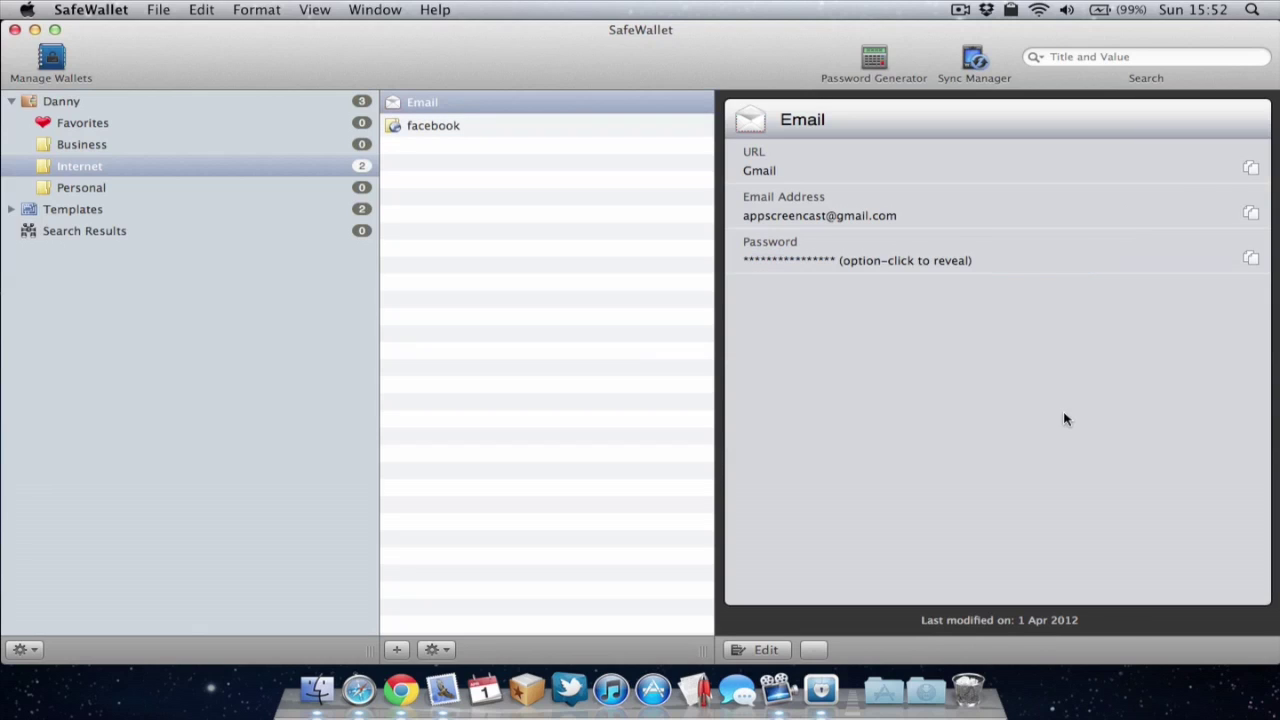
Step: Reveal the Email card's password and snap Safari's Facebook page to the left half
left_click(844, 262, "alt")
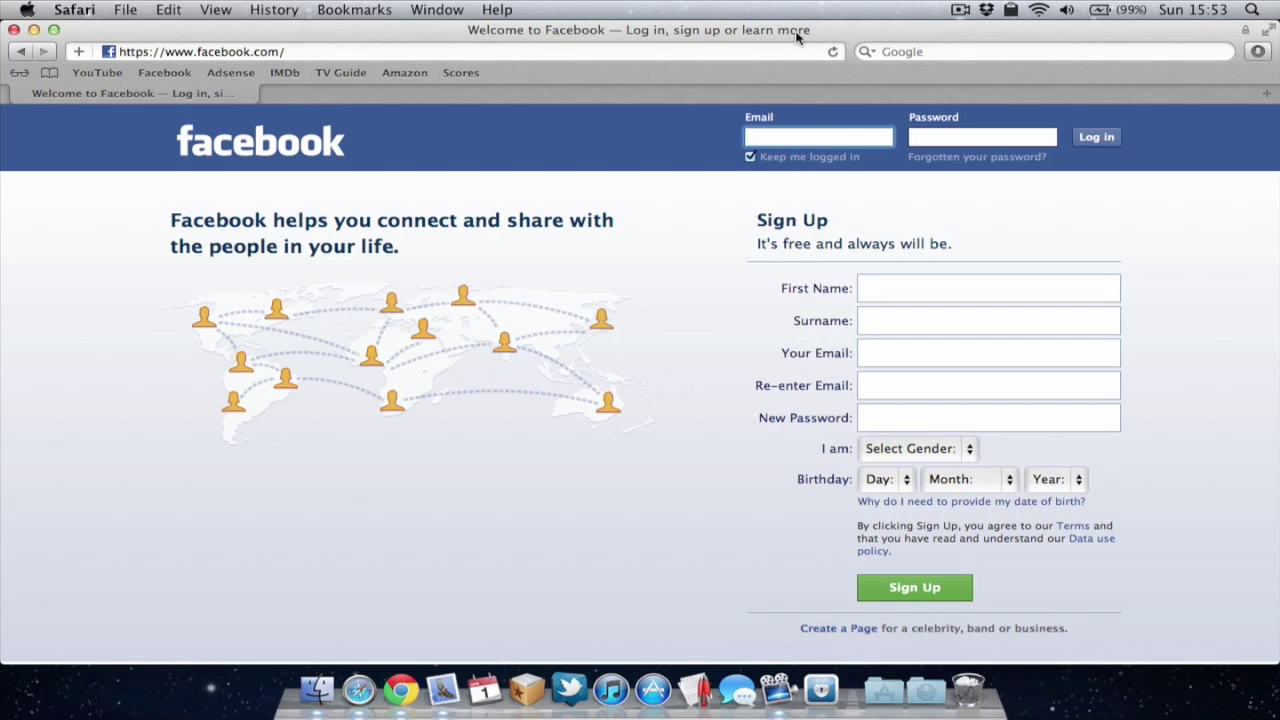
key("super+alt+Left")
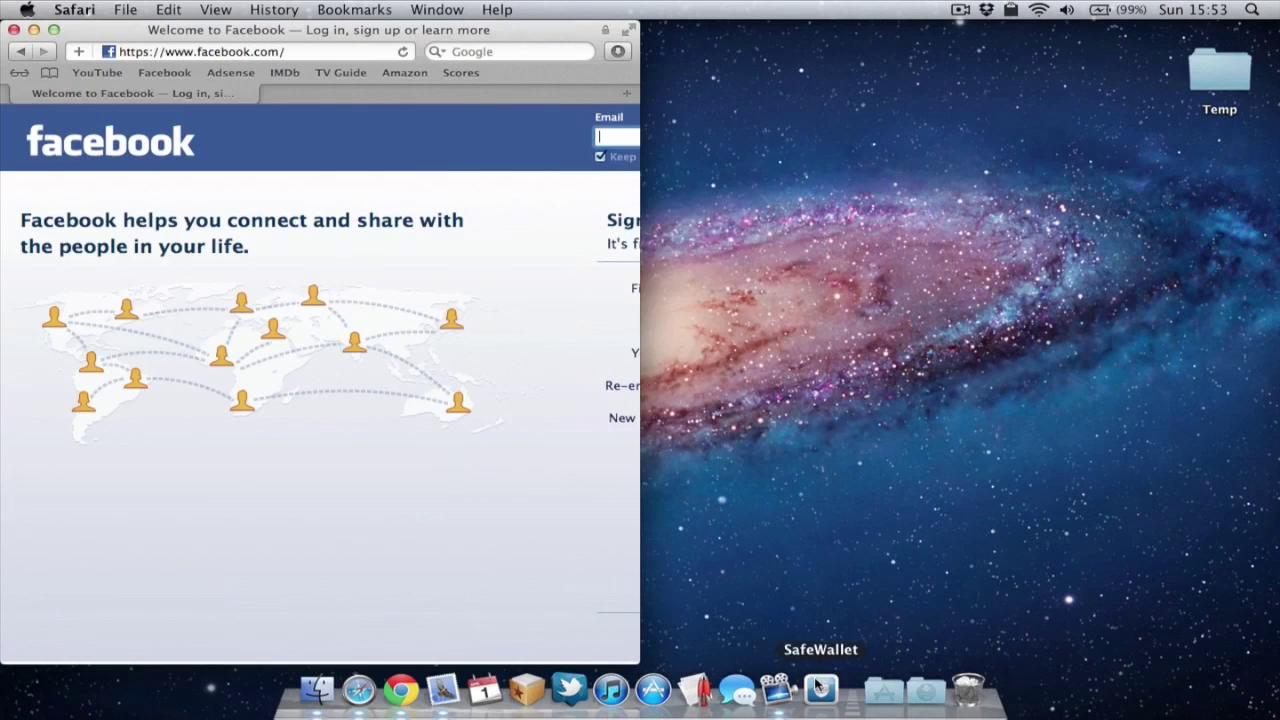
Step: Relaunch SafeWallet beside Safari, unlock it with the wallet password and show the facebook card
left_click(820, 690)
left_click_drag(836, 155, 755, 42)
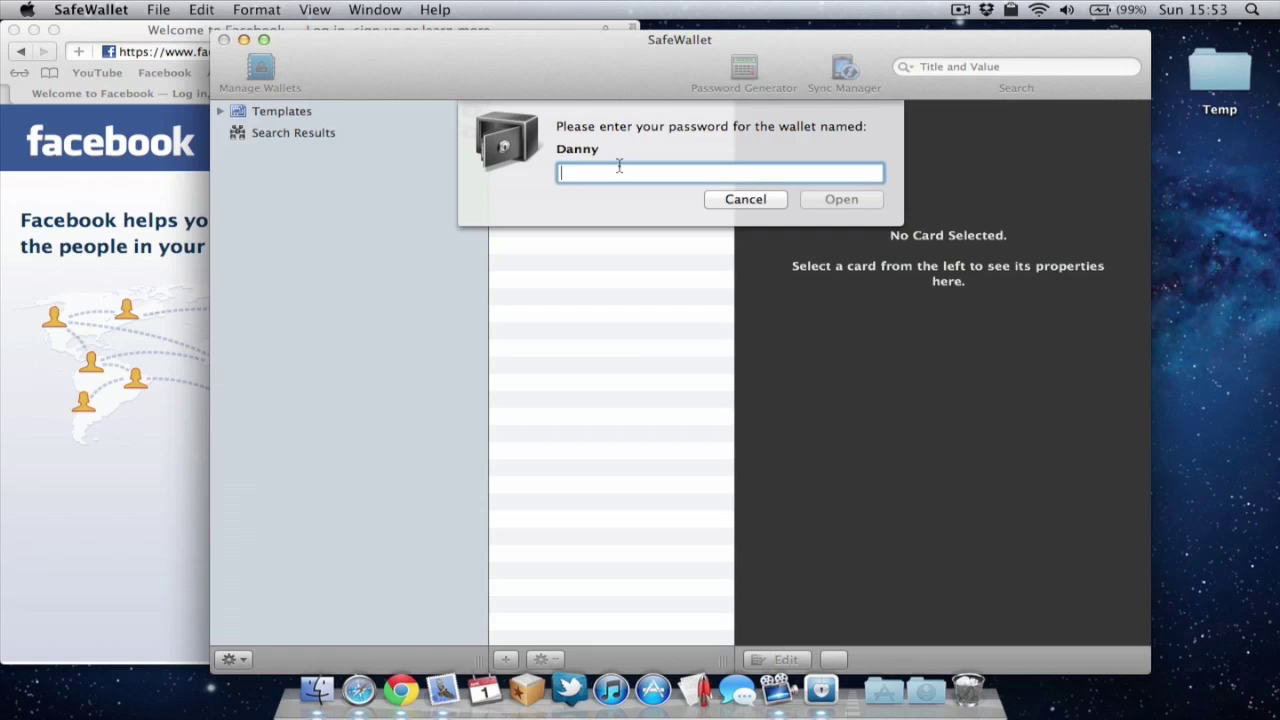
type("pass")
key("Return")
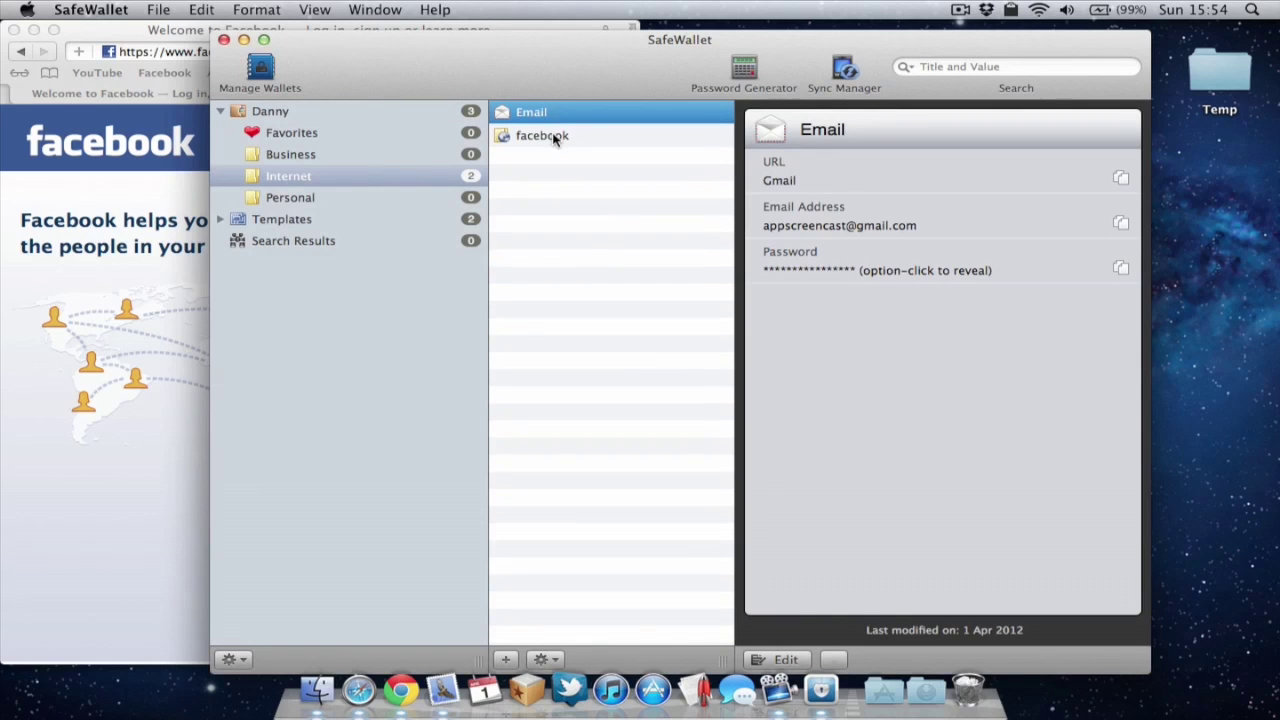
left_click(552, 134)
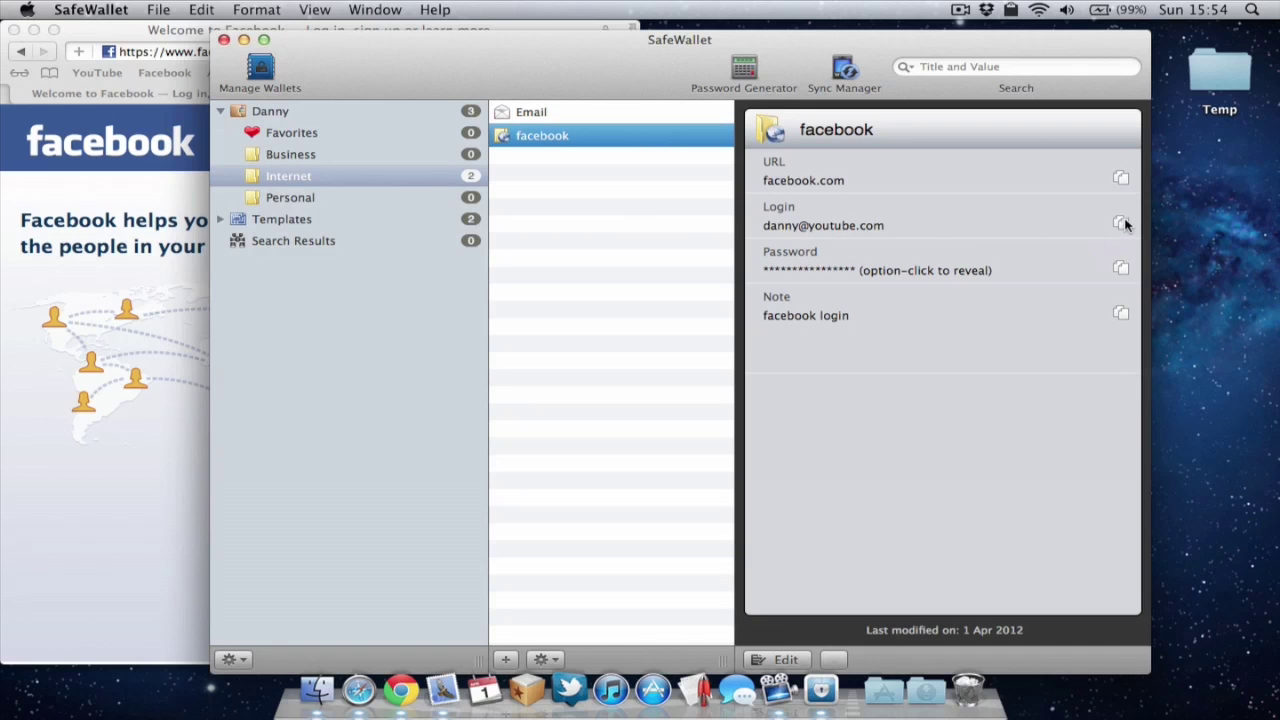
left_click(197, 288)
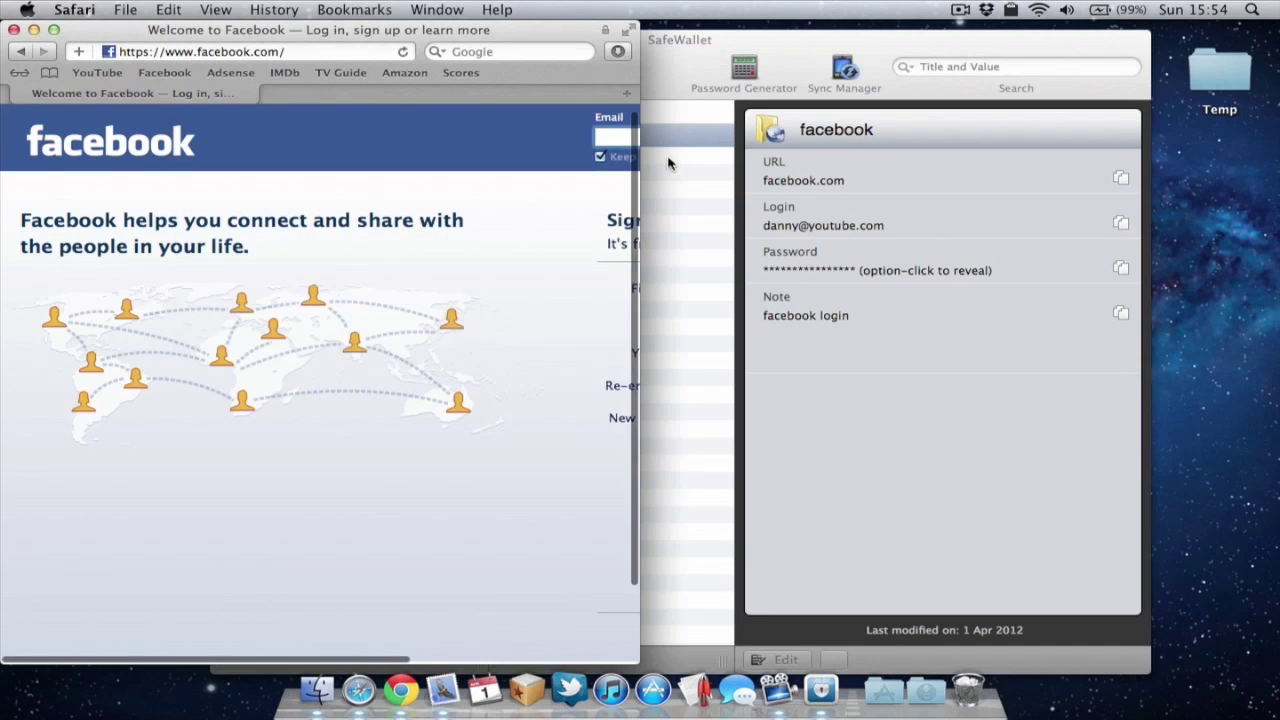
Step: Paste the facebook card's login and password into Facebook's login form, then close Safari
double_click(549, 28)
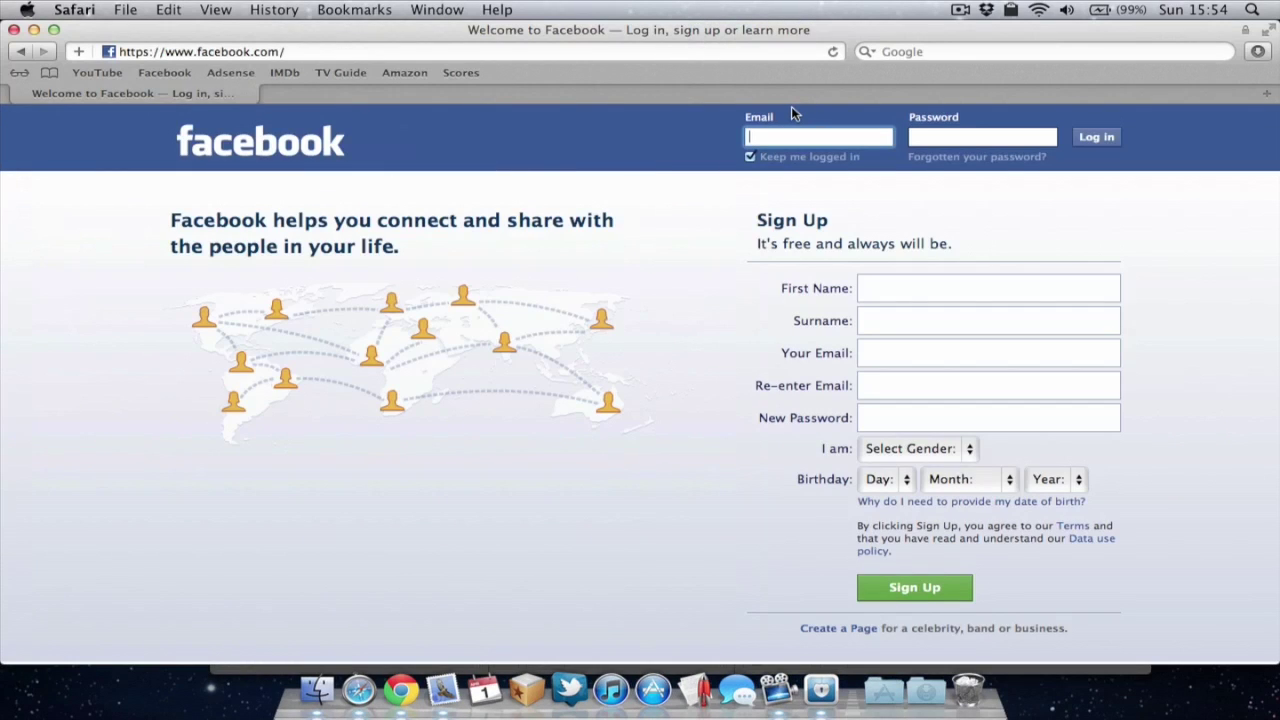
key("super+v")
left_click(820, 690)
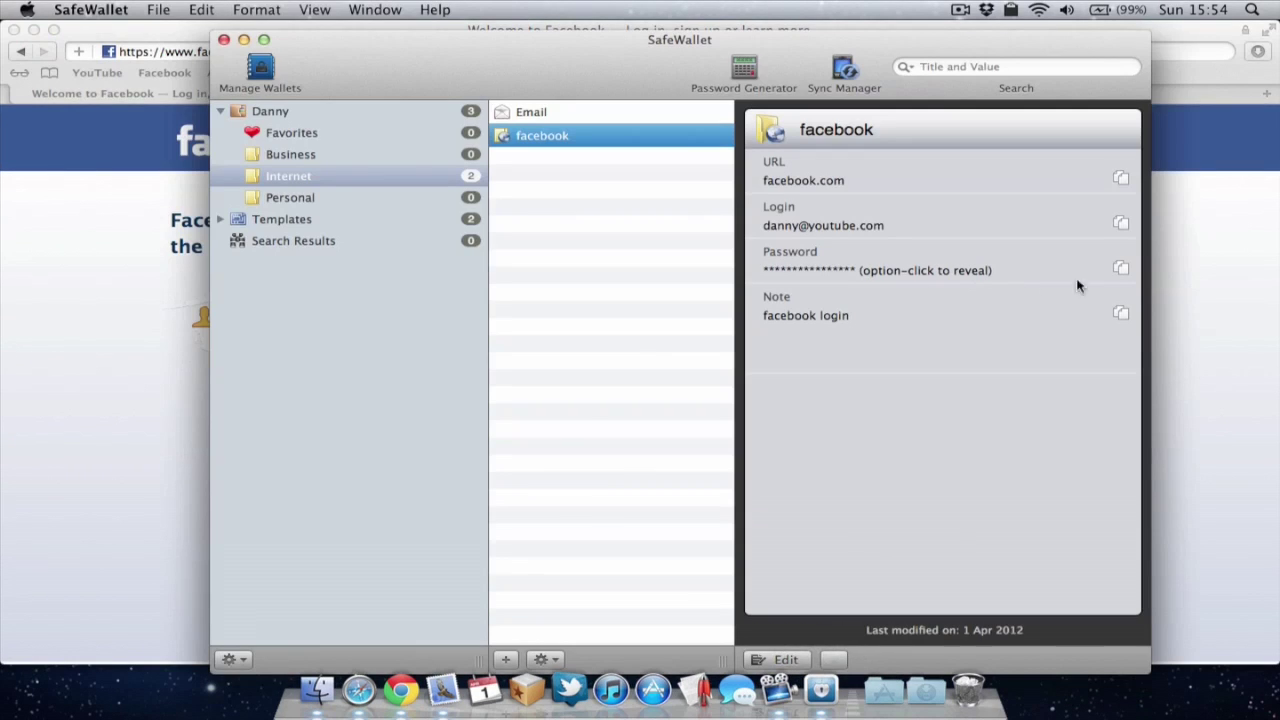
left_click(1121, 268)
left_click(139, 263)
left_click(992, 141)
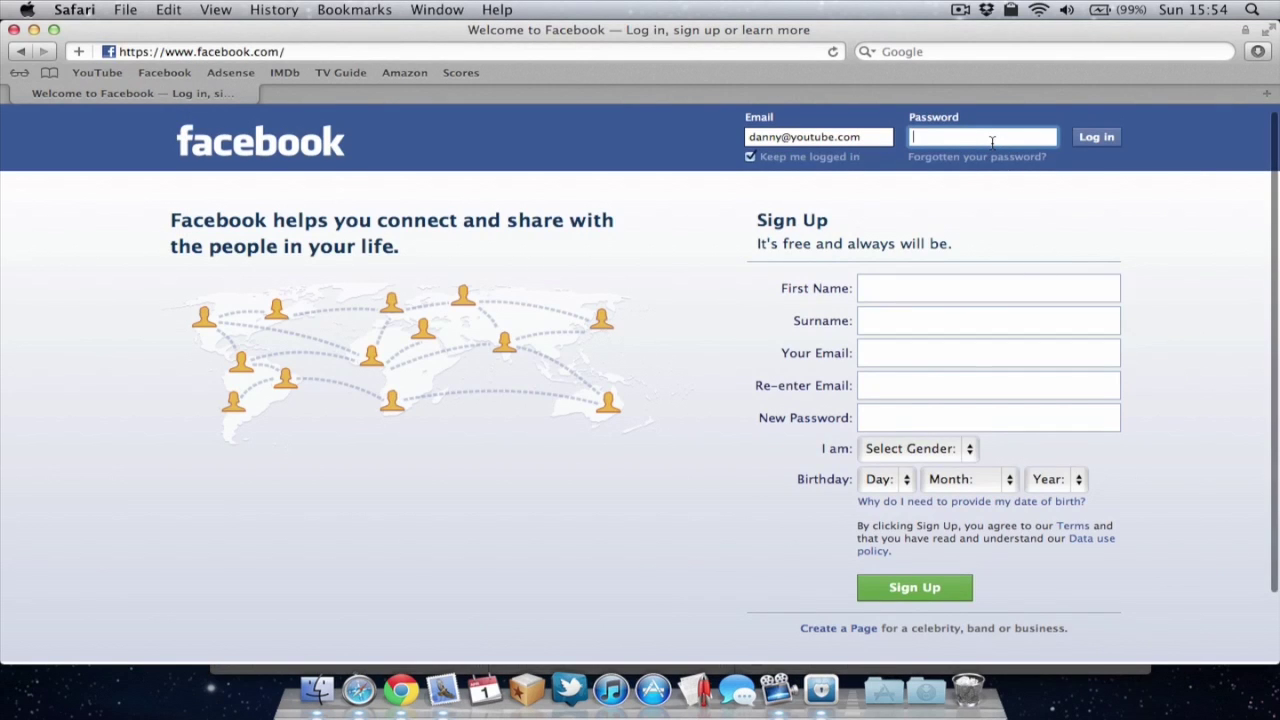
key("super+v")
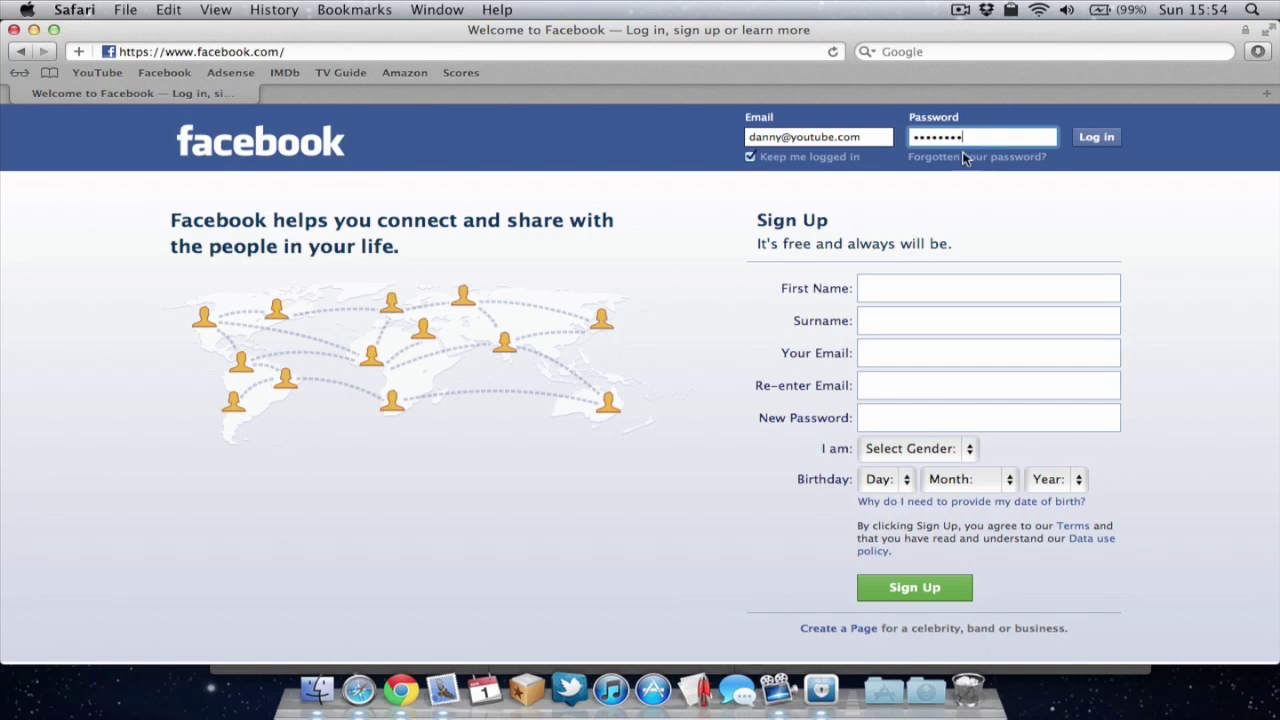
left_click(14, 30)
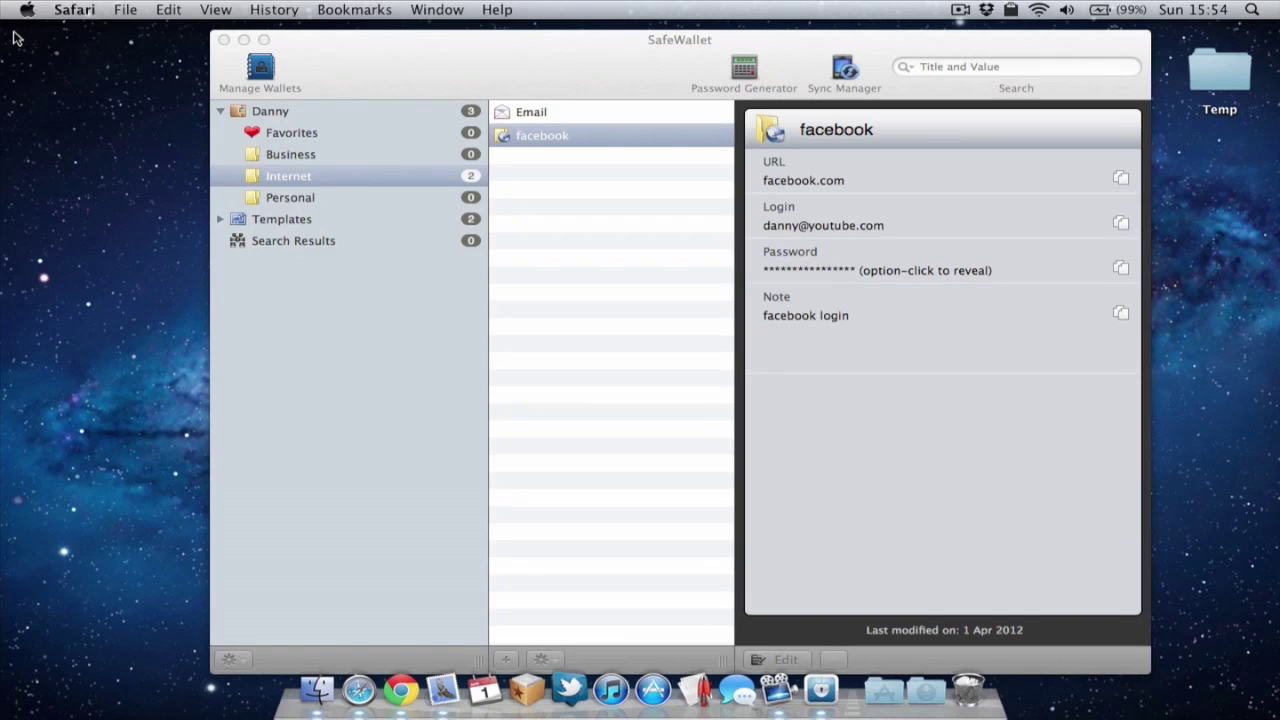
Step: Bring SafeWallet full-screen and show a fresh 12-character password of upper, lower case and numbers
left_click(477, 77)
key("super+alt+f")
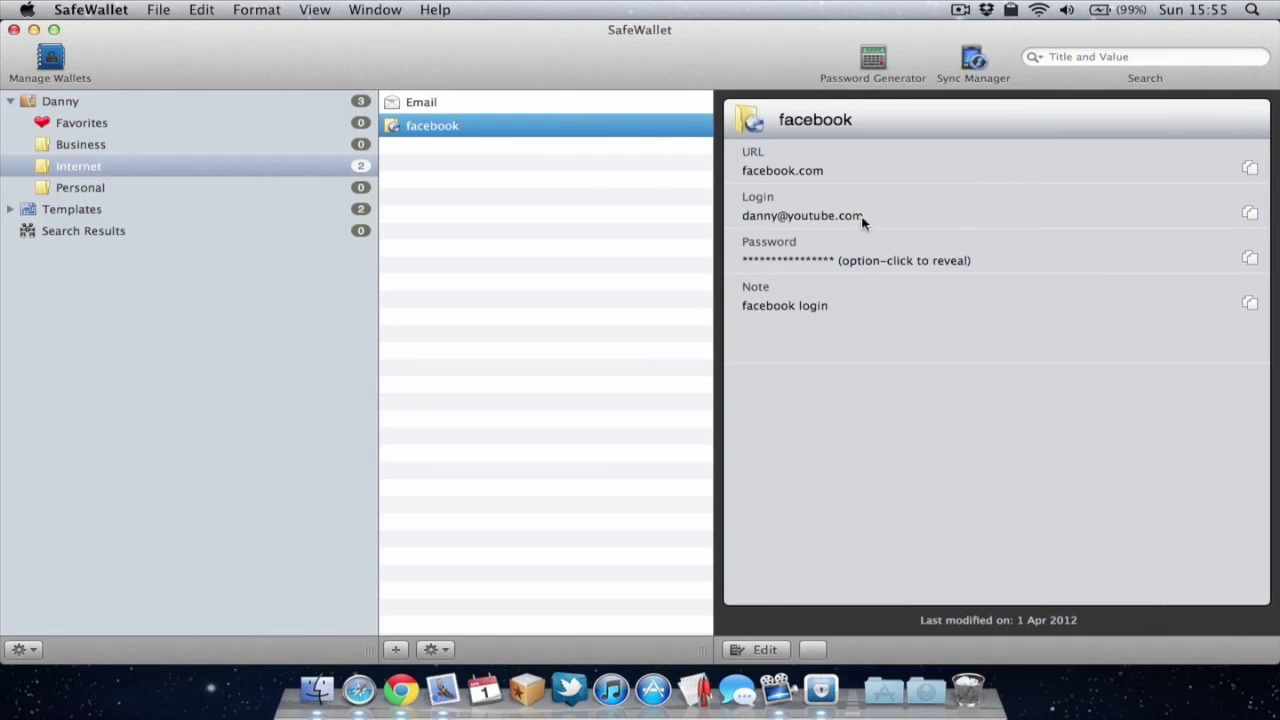
left_click(874, 60)
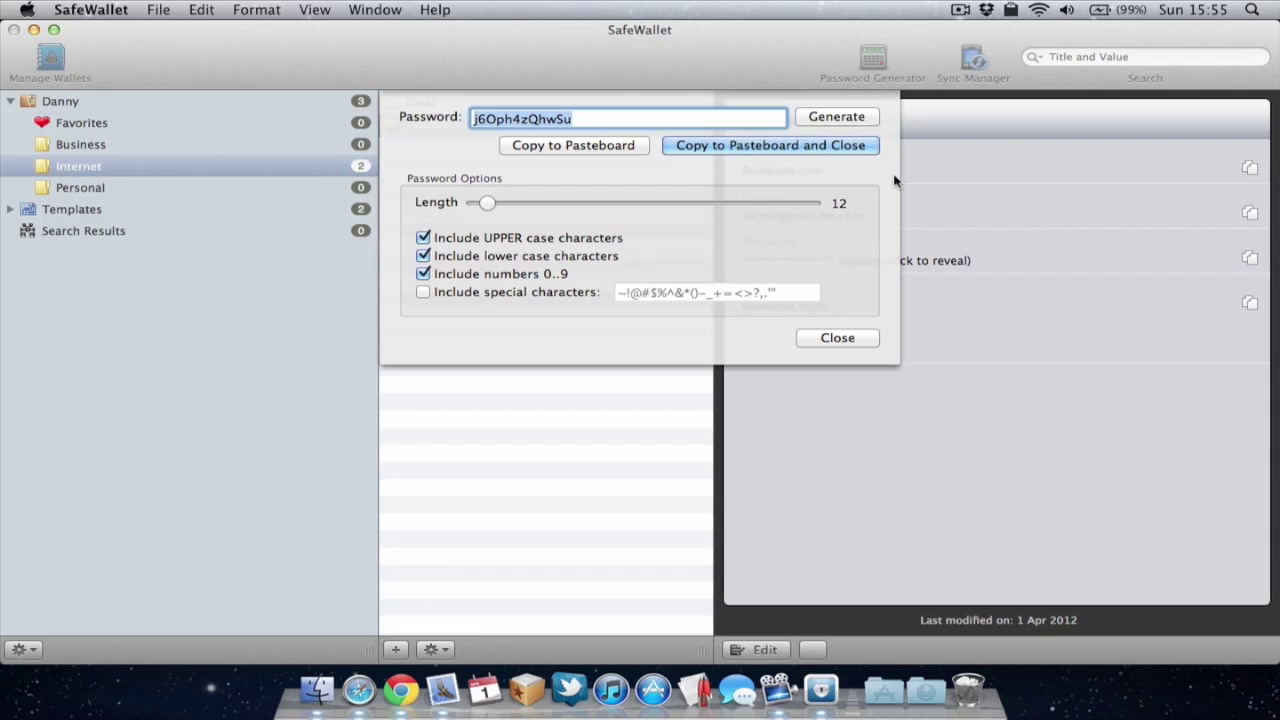
Step: Dismiss the Password Generator and bring up the Sync window targeting an iOS device
left_click(839, 343)
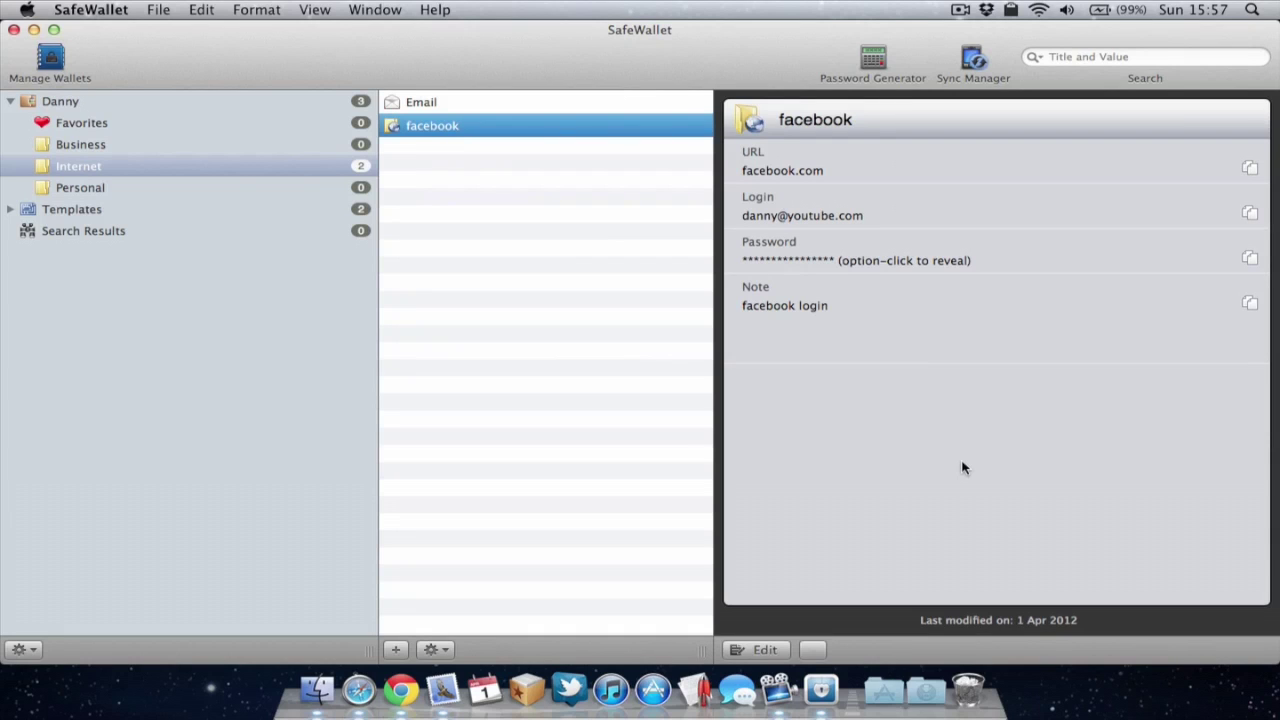
left_click(968, 60)
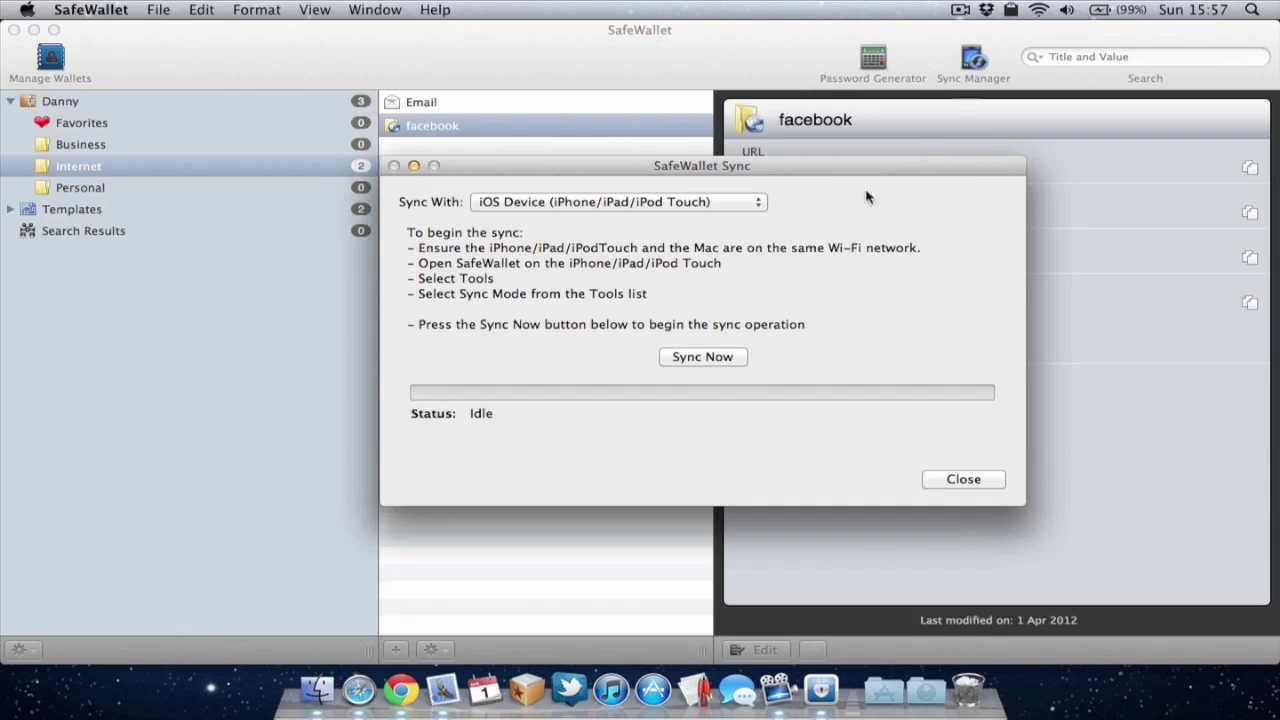
Step: Keep iOS Device as the sync target and close the Sync window without syncing
left_click(755, 202)
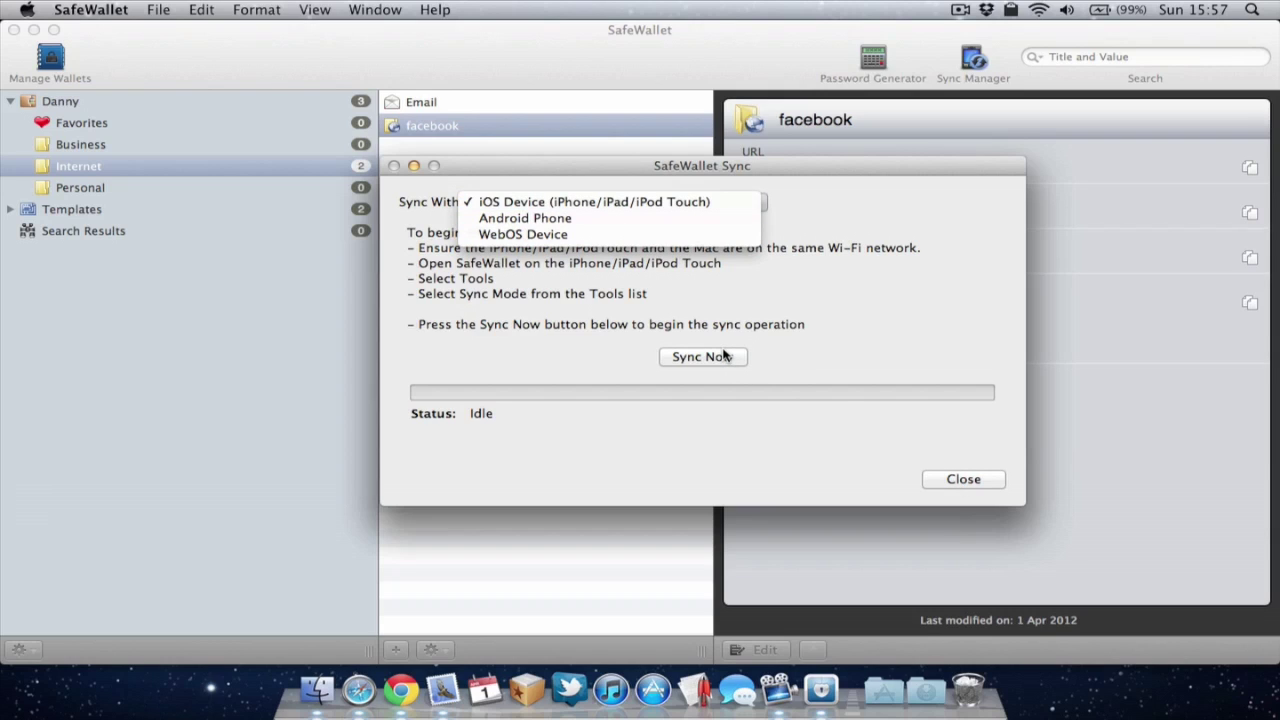
left_click(995, 489)
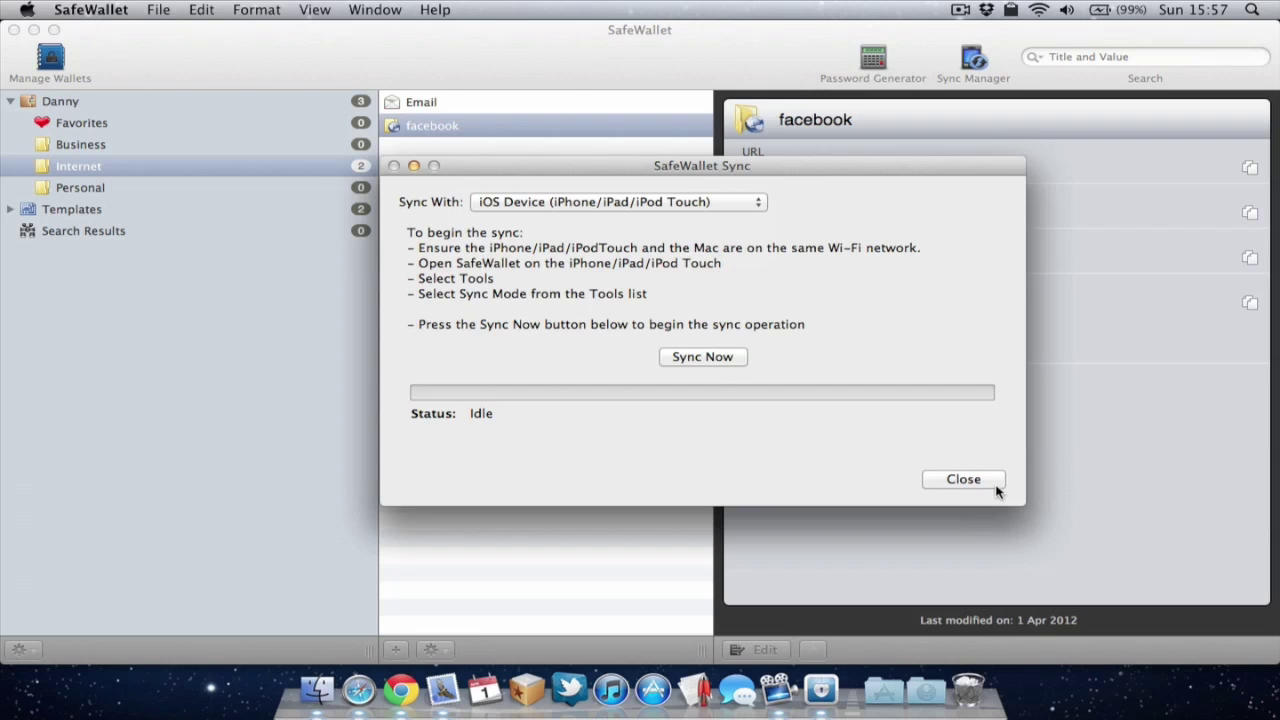
left_click(995, 487)
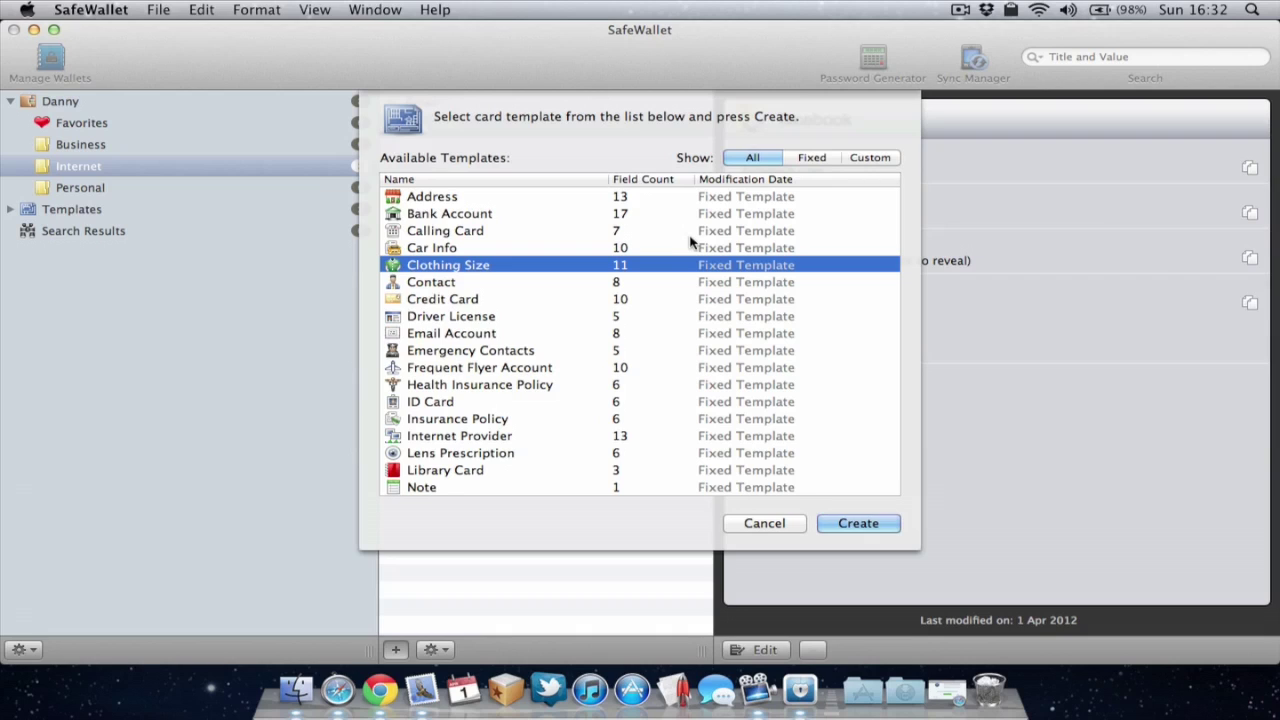
left_click(465, 288)
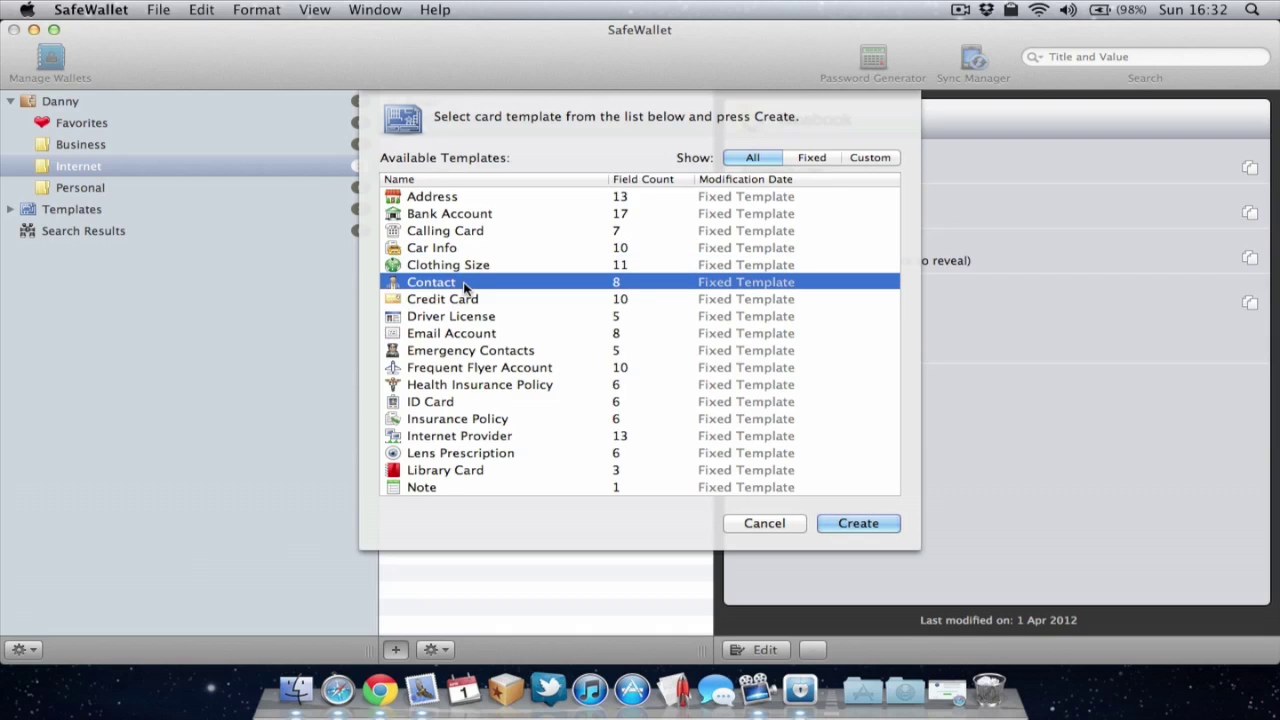
left_click(475, 251)
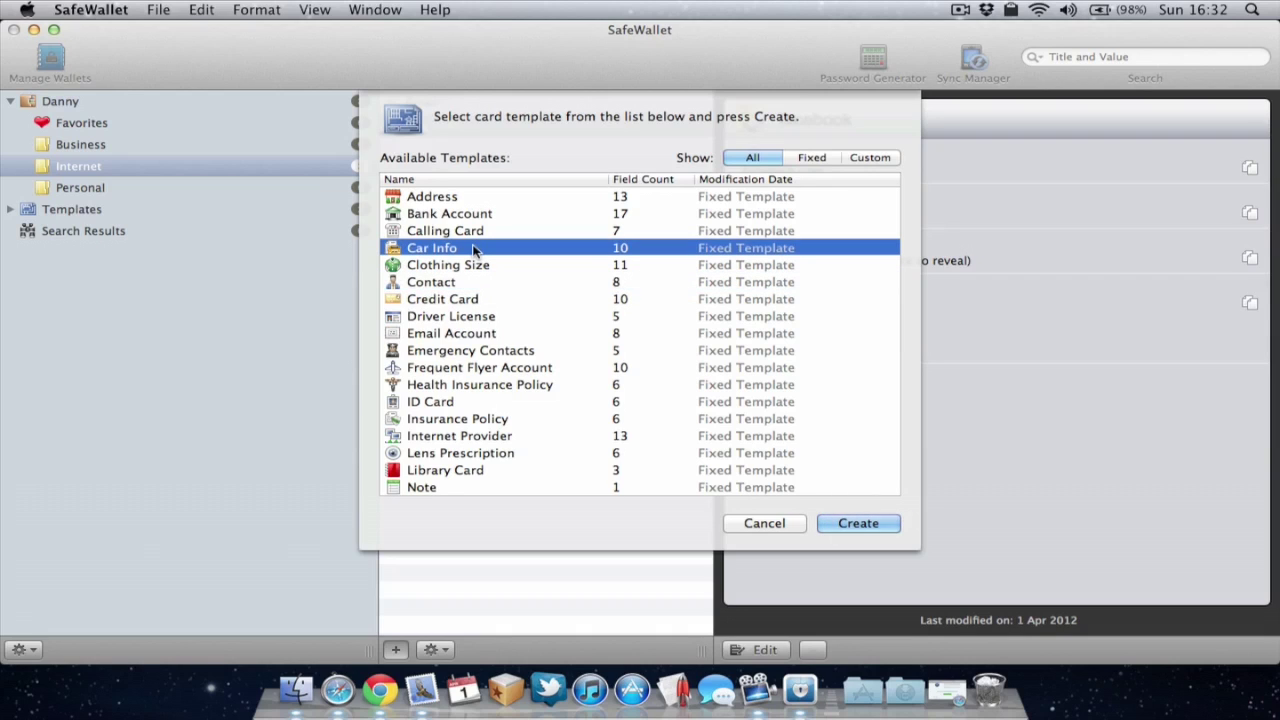
left_click(479, 214)
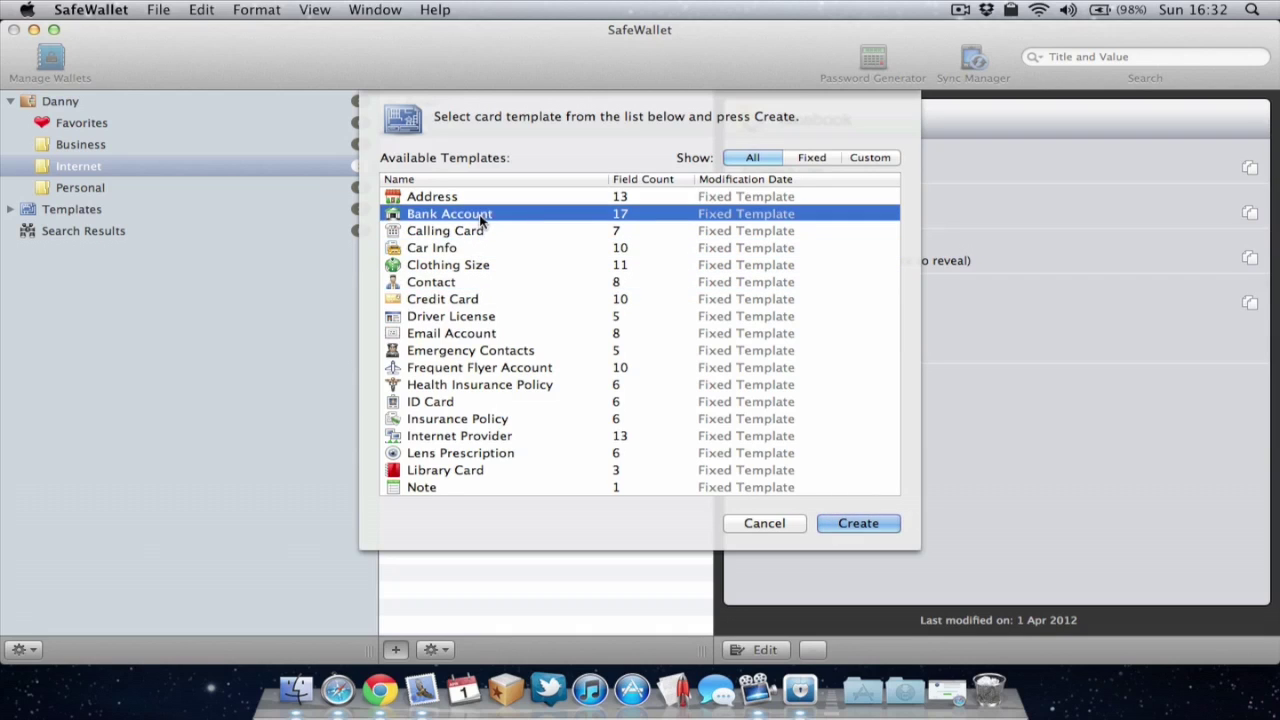
left_click(480, 304)
left_click(482, 318)
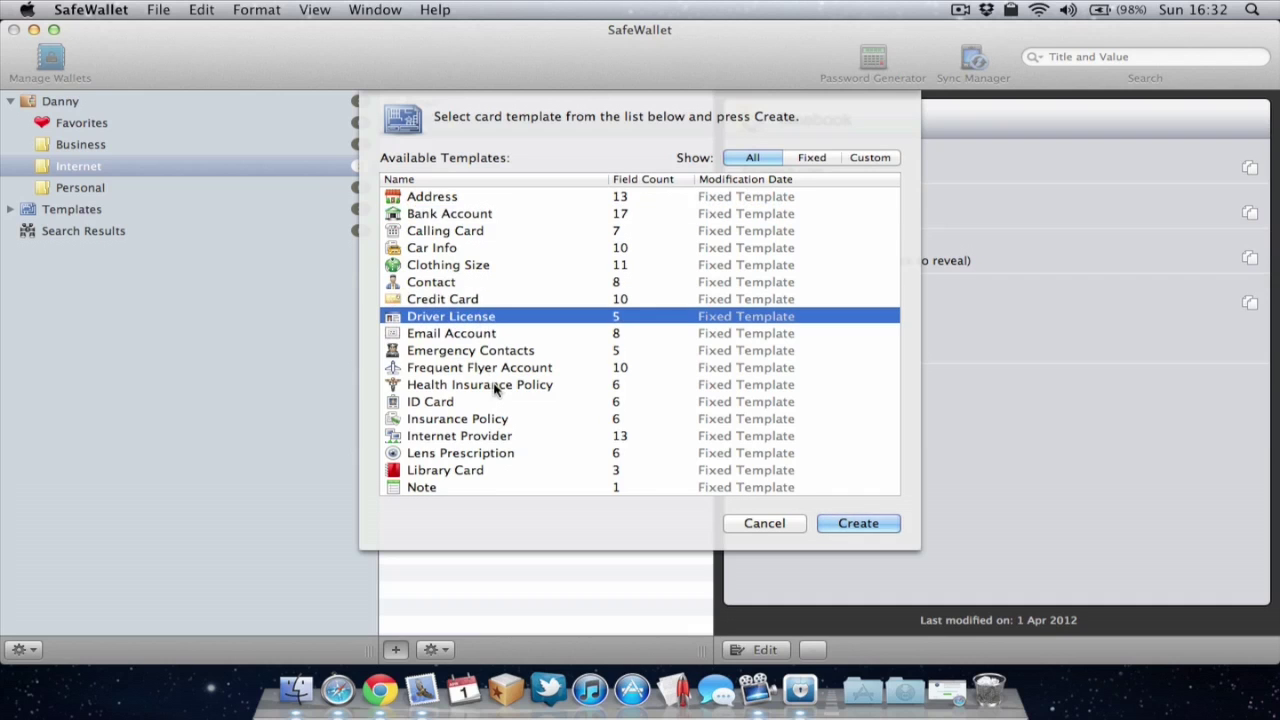
scroll(496, 390, "down", 2)
left_click(507, 327)
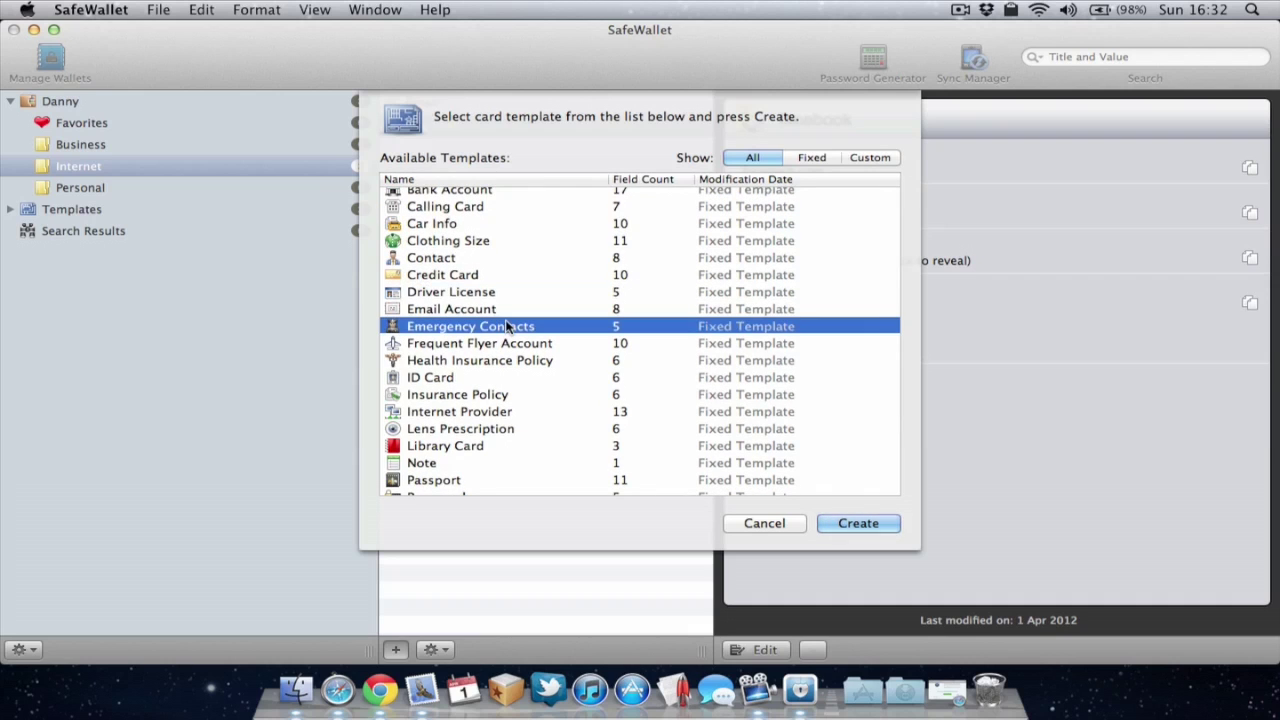
scroll(507, 327, "down", 1)
left_click(516, 344)
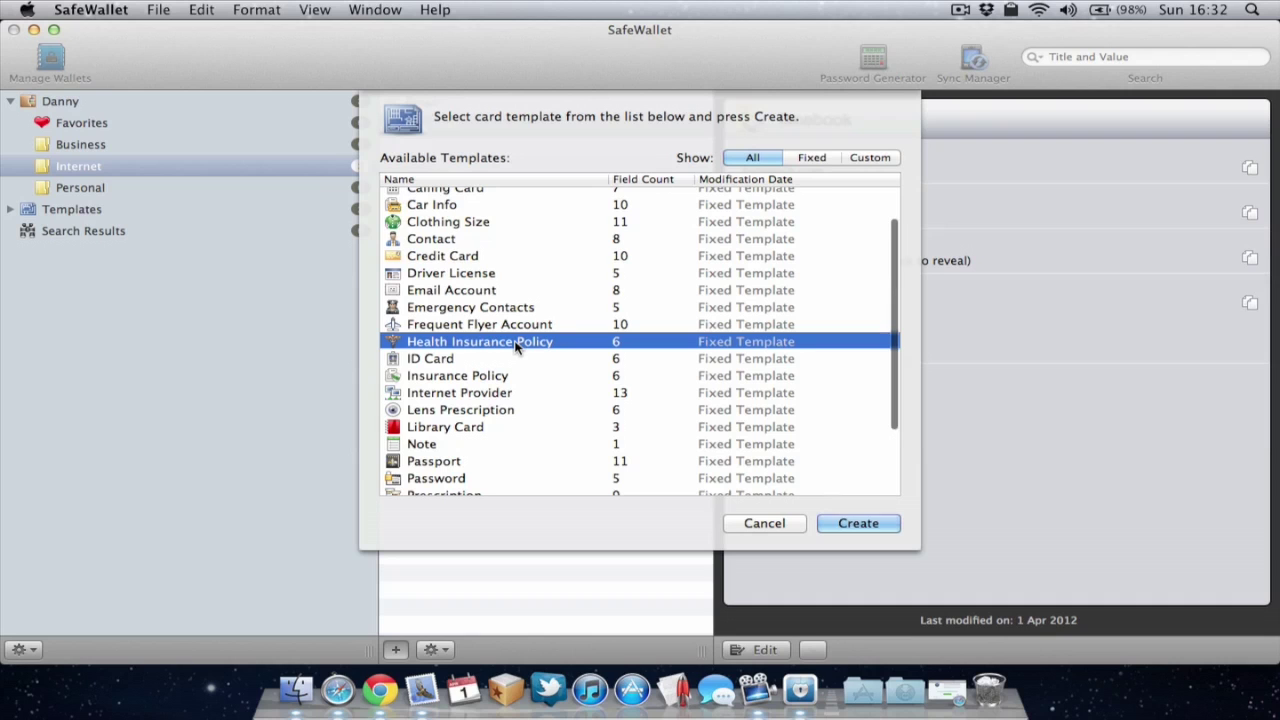
left_click(498, 361)
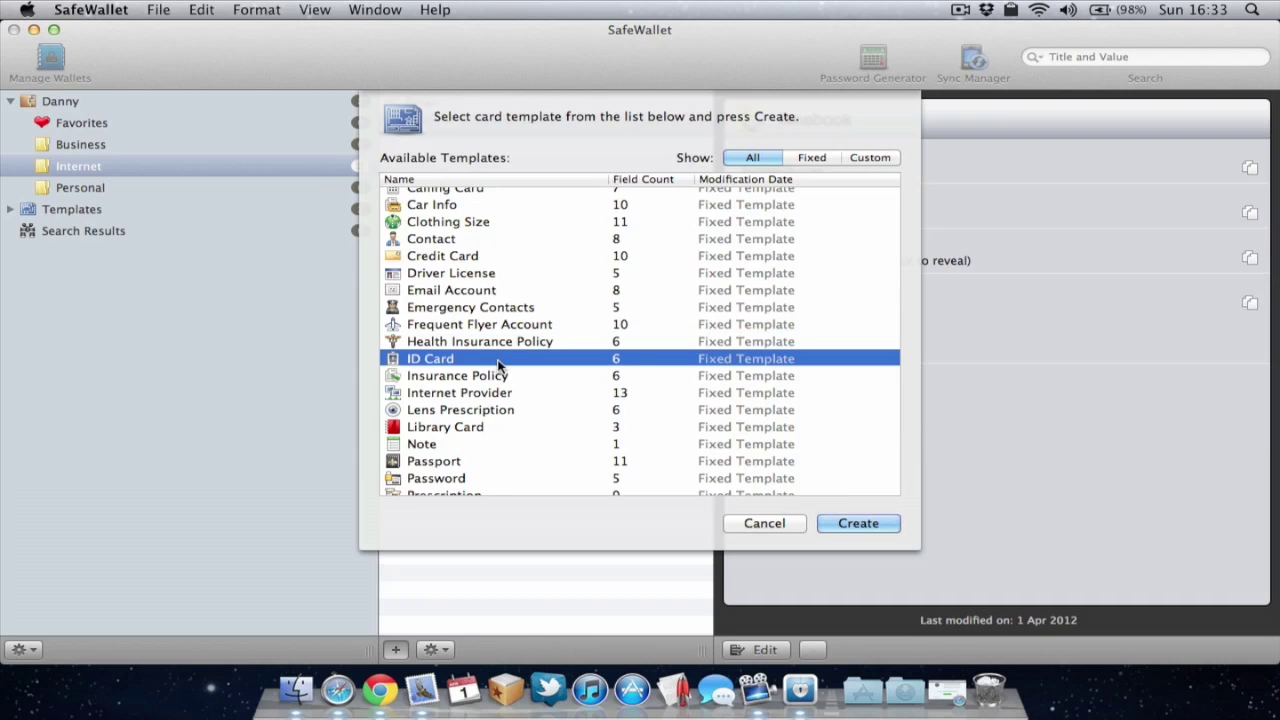
scroll(499, 366, "down", 1)
scroll(498, 366, "down", 1)
left_click(506, 336)
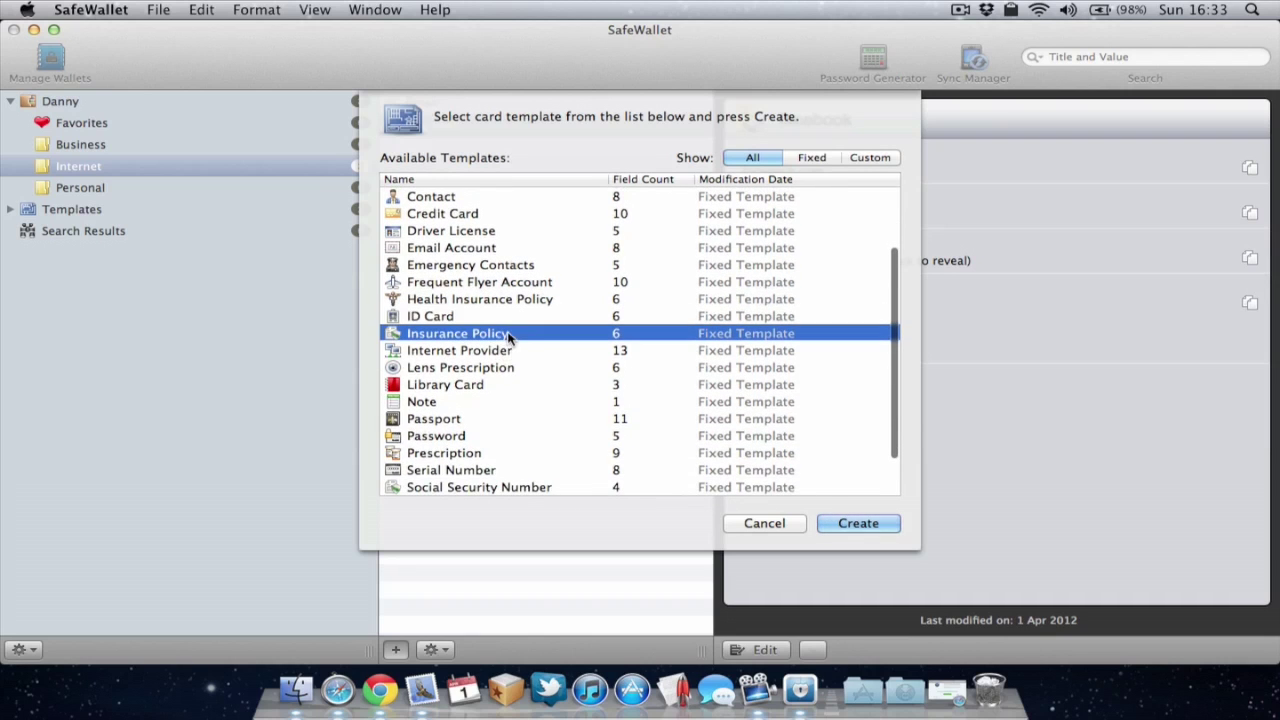
scroll(507, 388, "down", 1)
left_click(514, 333)
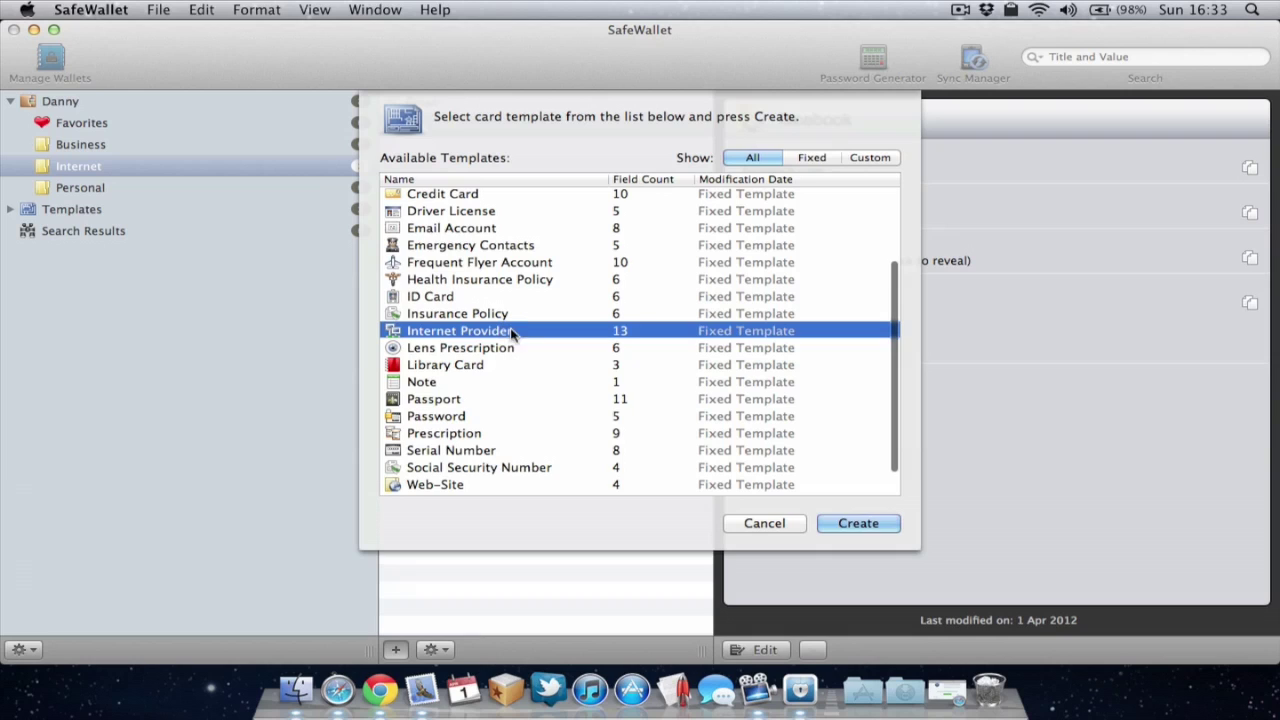
left_click(470, 381)
left_click(470, 400)
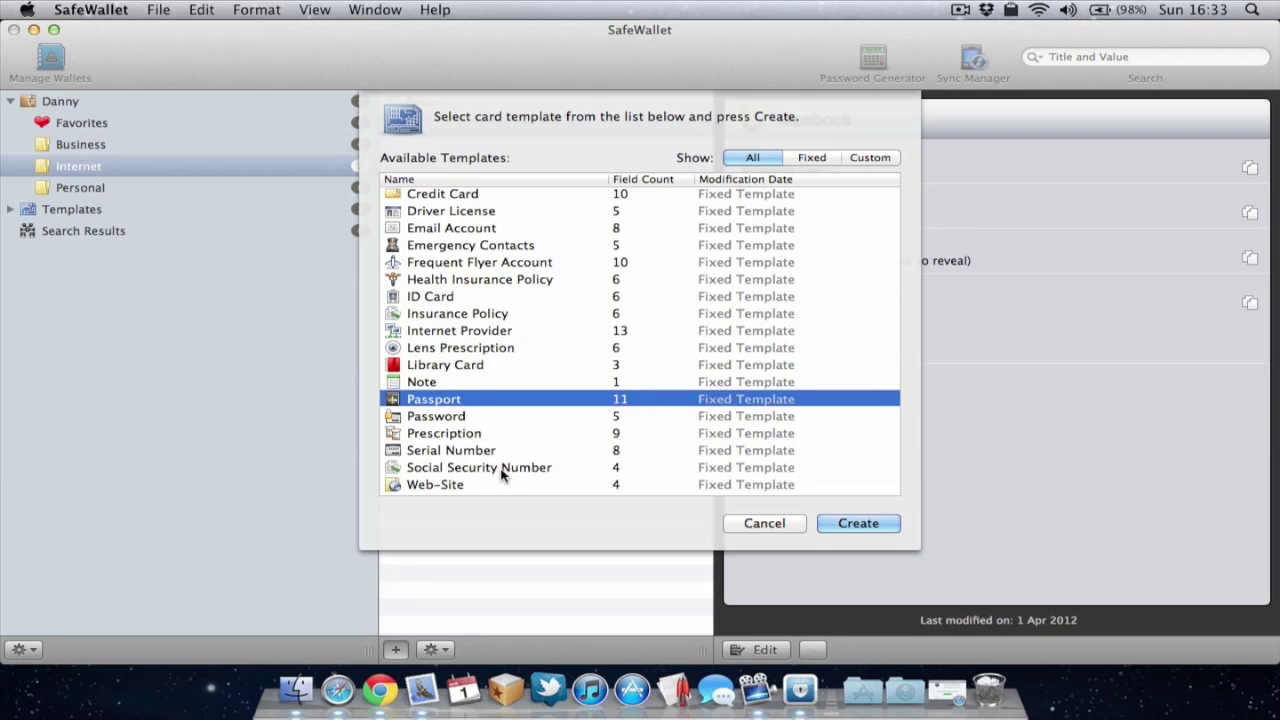
scroll(503, 473, "down", 1)
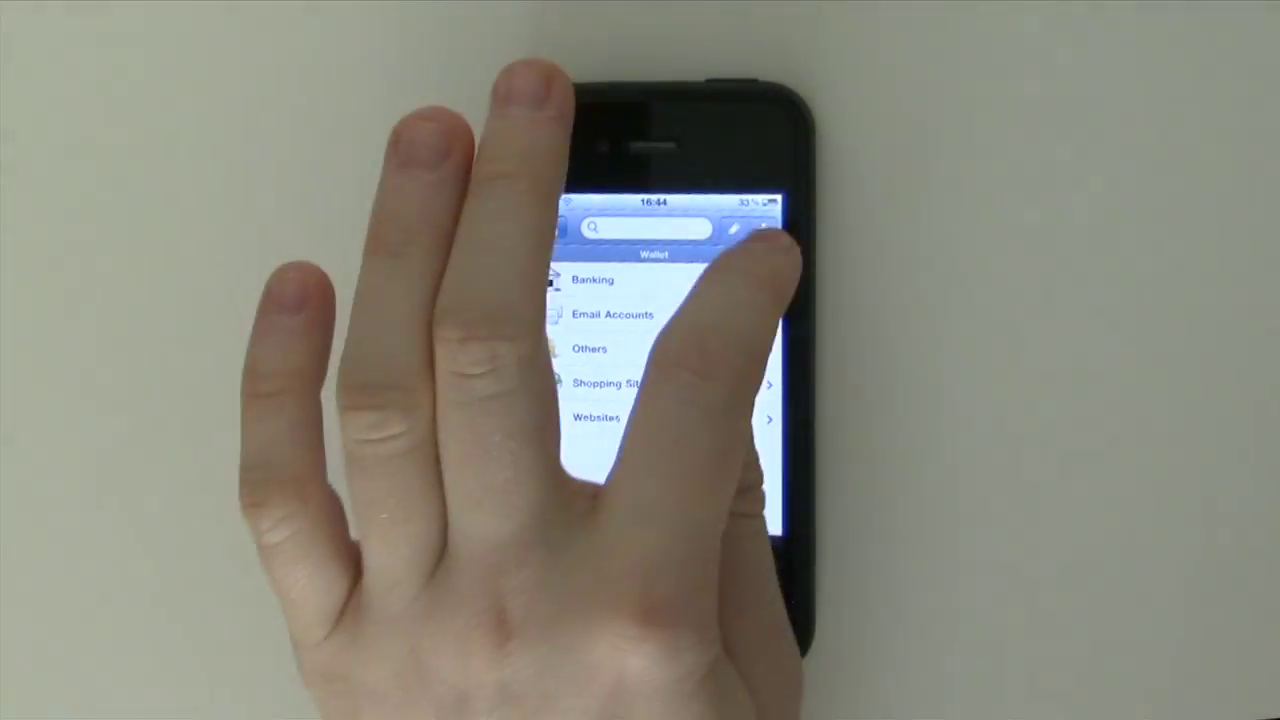
Step: Create a new folder named 'Test', open it, and begin a new card inside
left_click(763, 229)
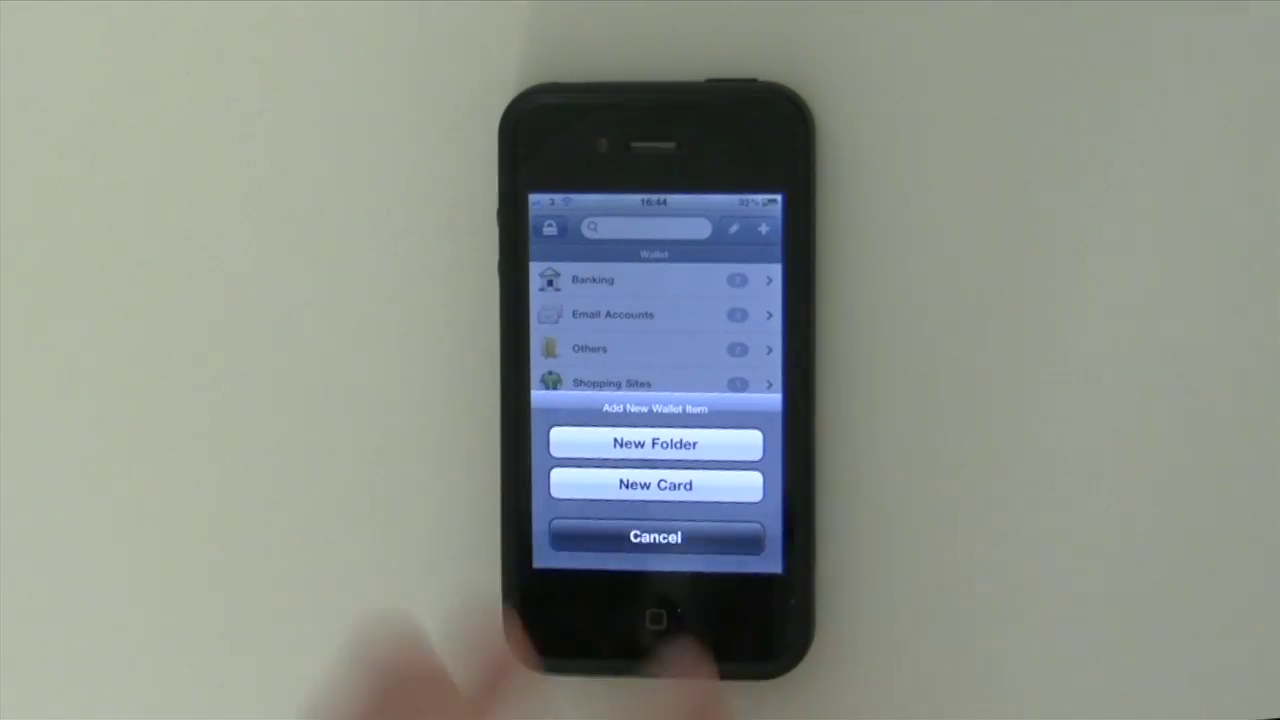
left_click(650, 444)
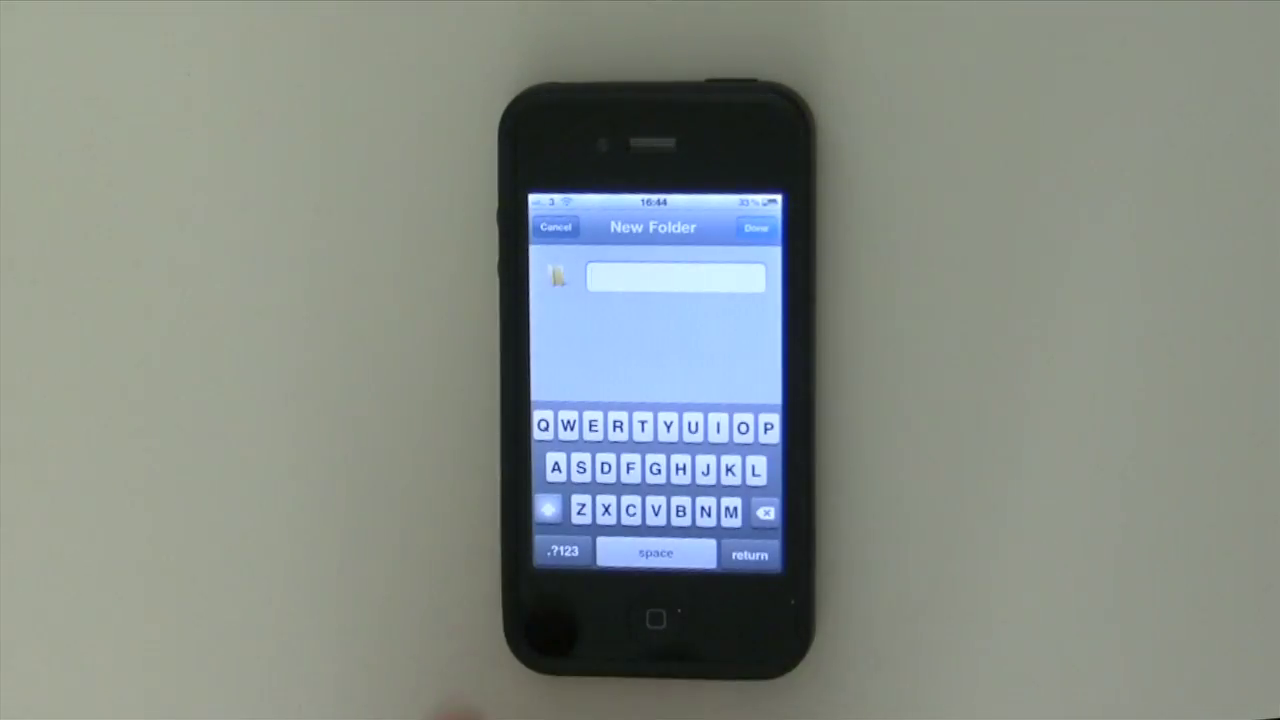
type("T")
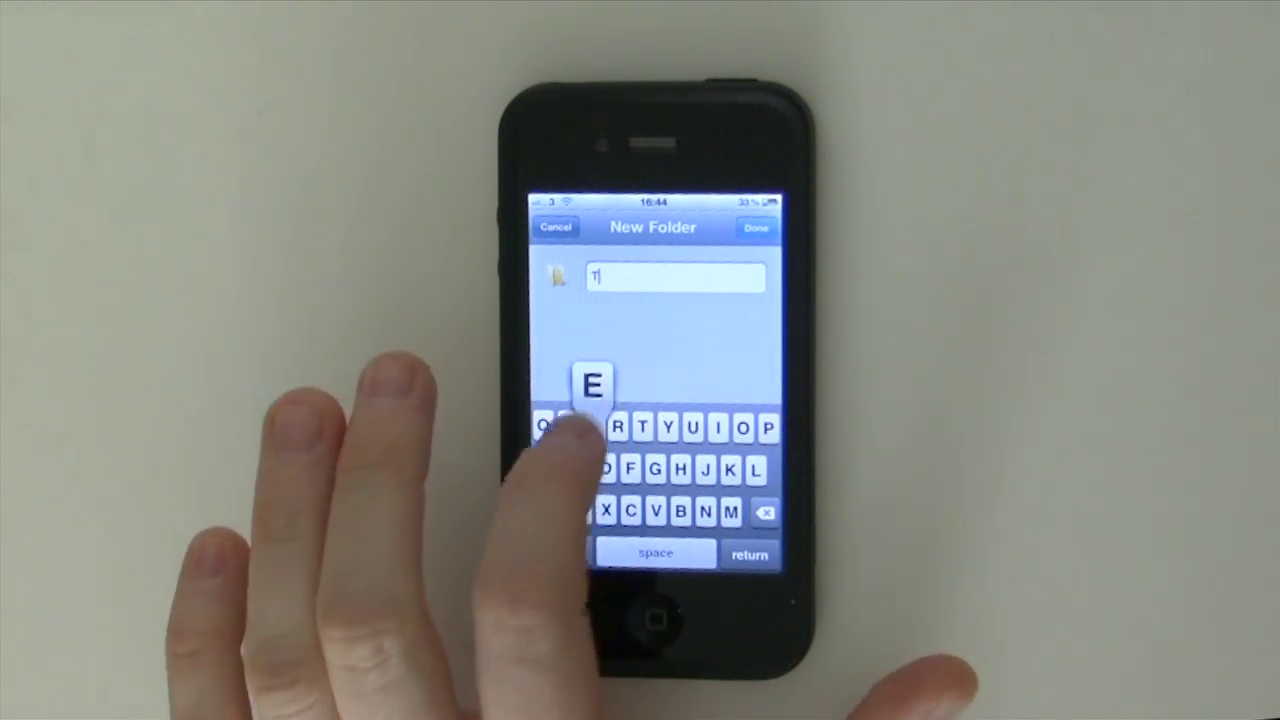
type("est")
key("Return")
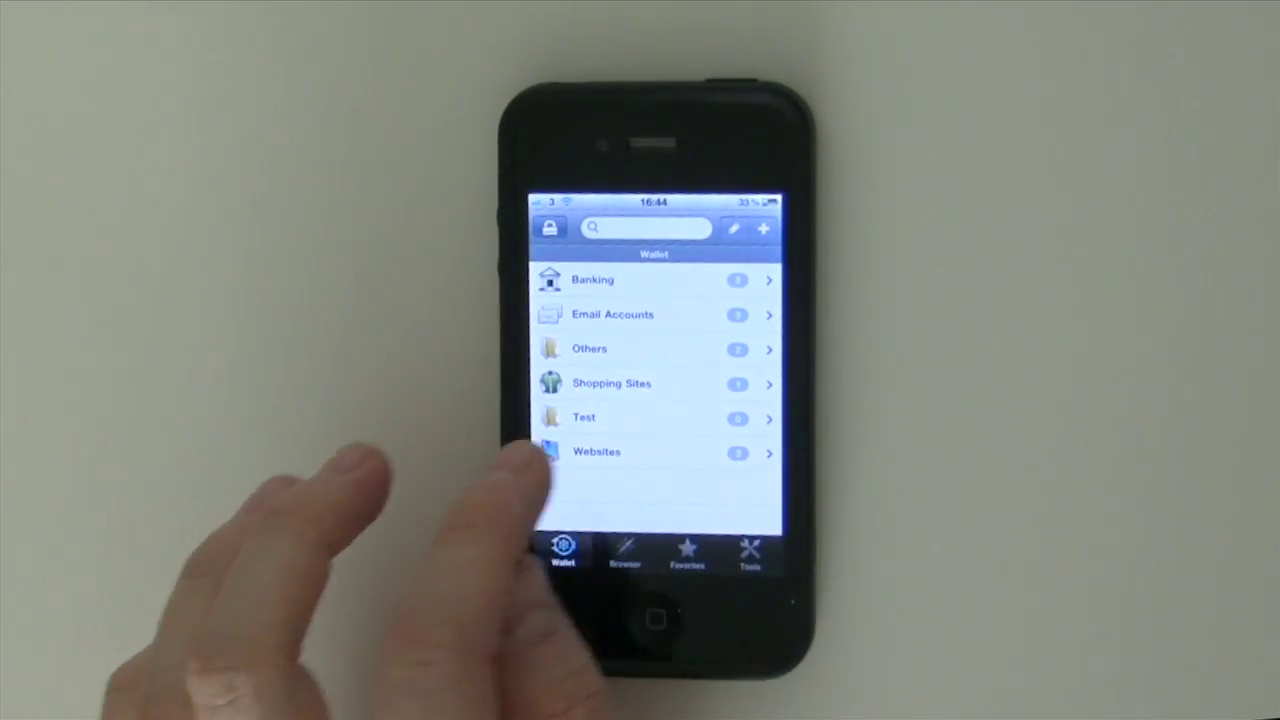
left_click(565, 418)
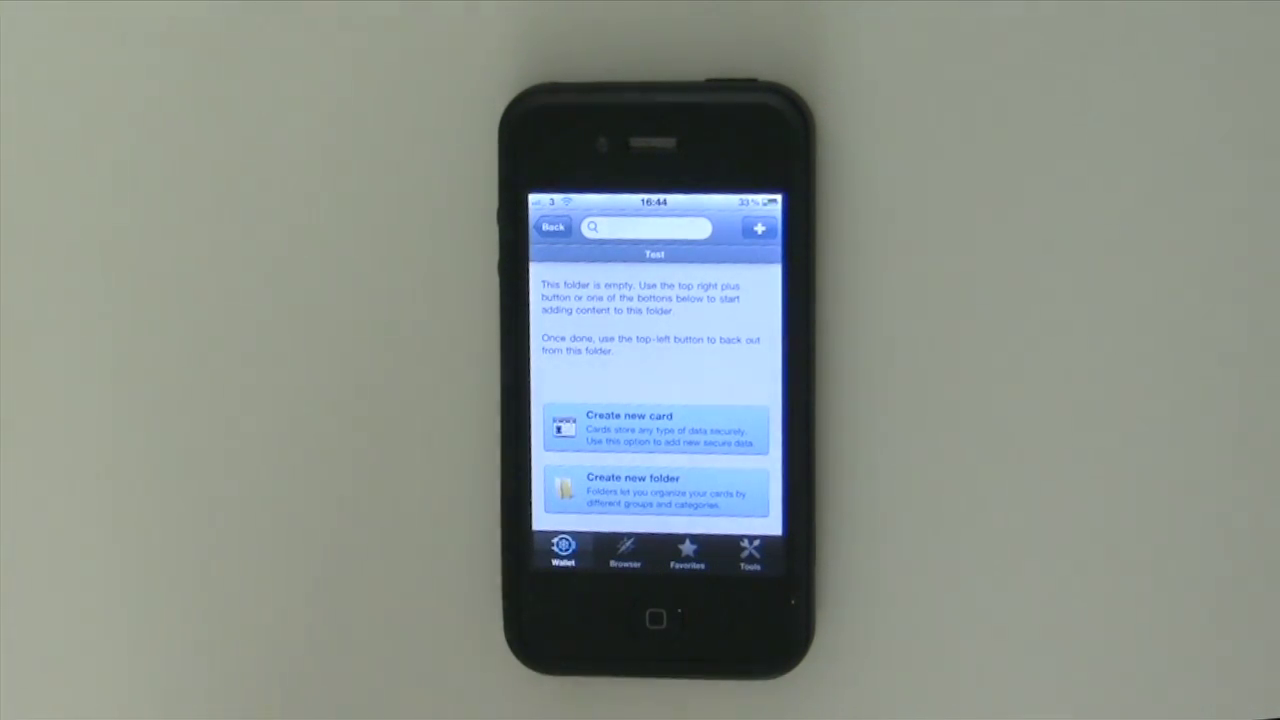
left_click(630, 440)
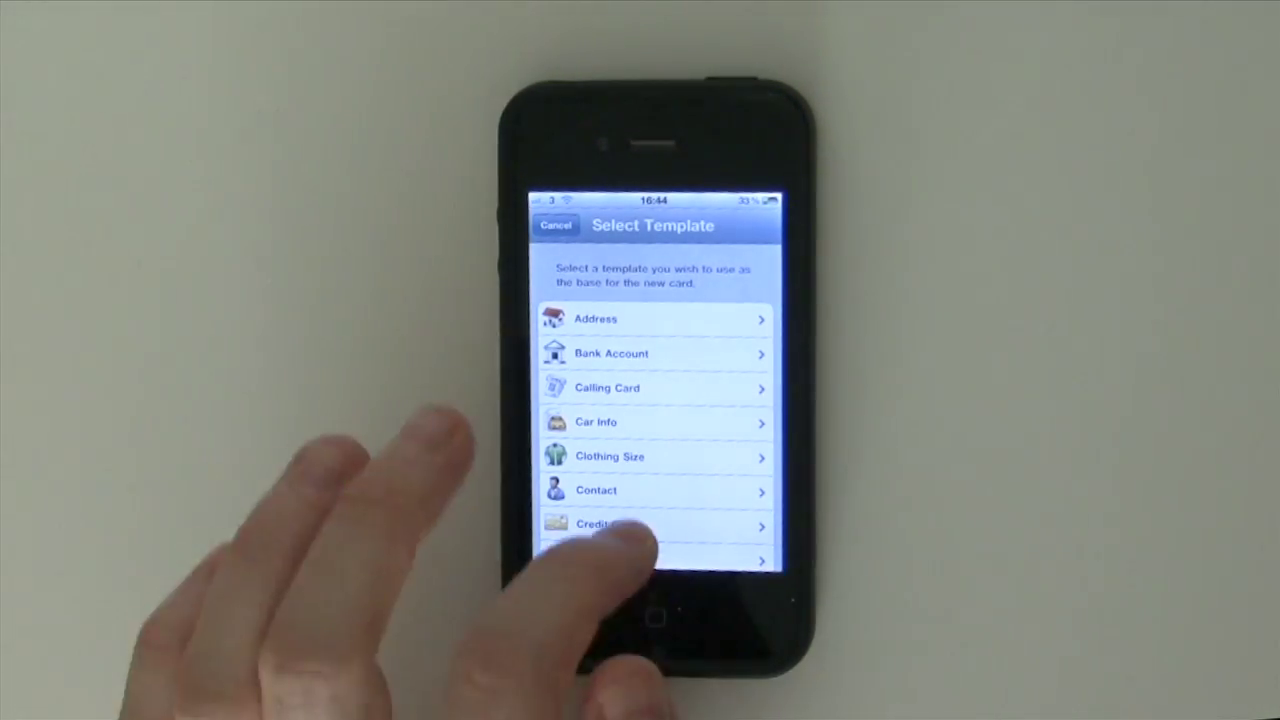
Step: Start a draft card from the Address template, leaving its title as Address
left_click(595, 321)
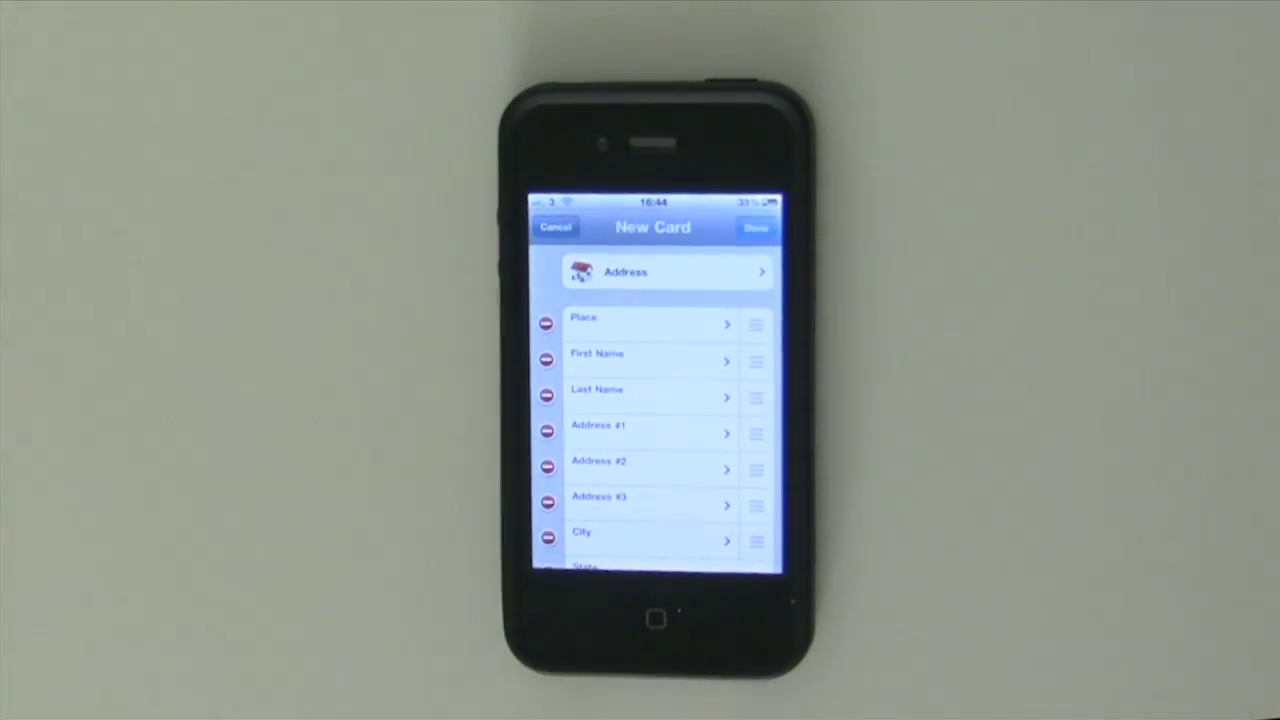
left_click_drag(614, 371, 614, 250)
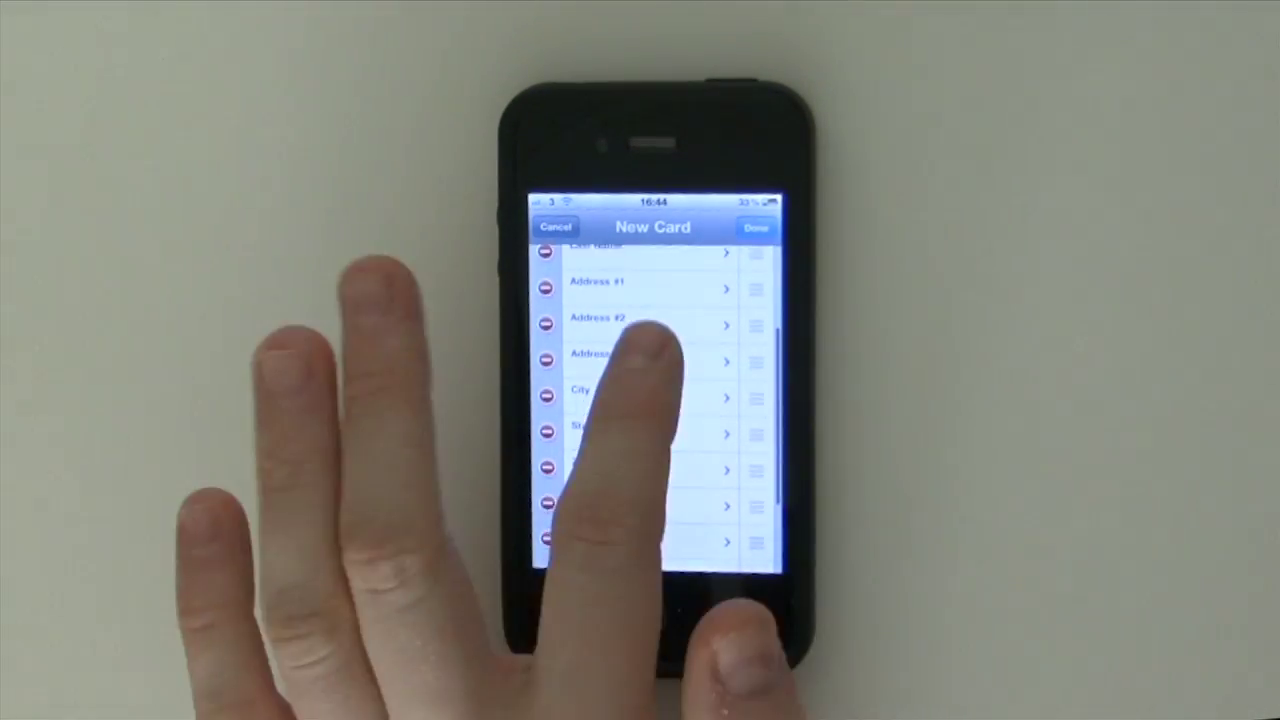
left_click_drag(634, 343, 634, 480)
left_click(640, 292)
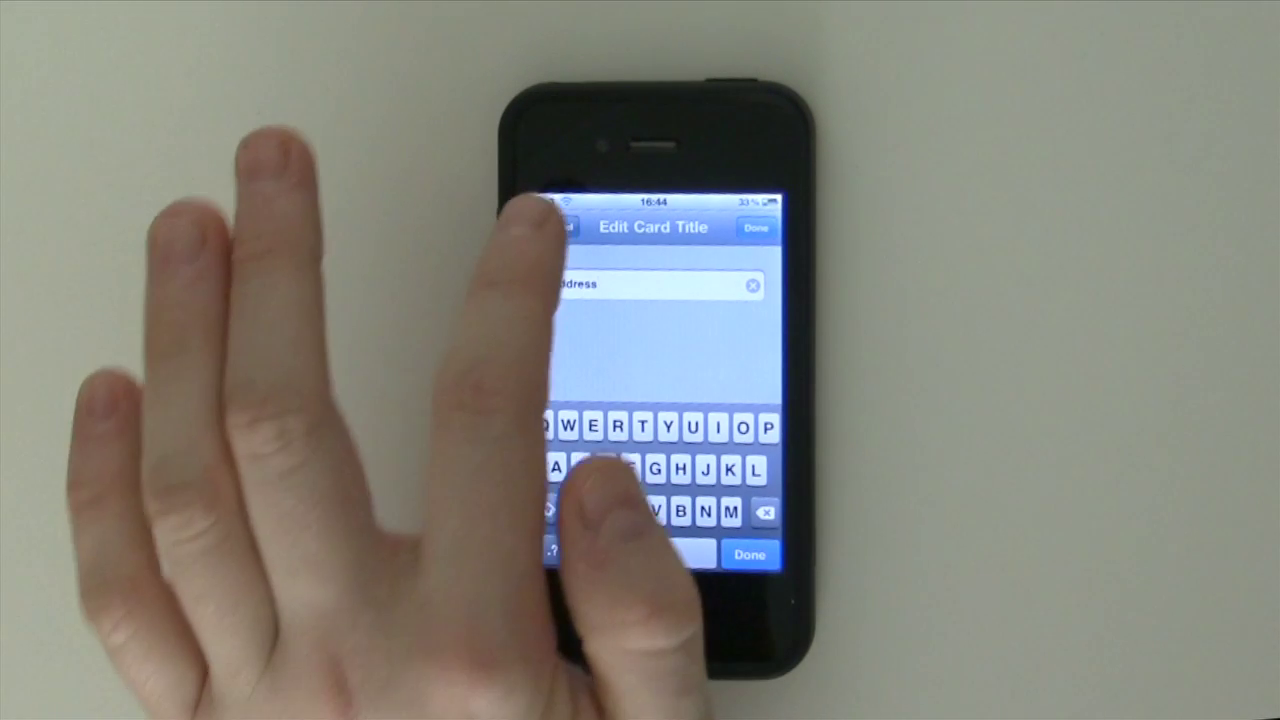
left_click(558, 227)
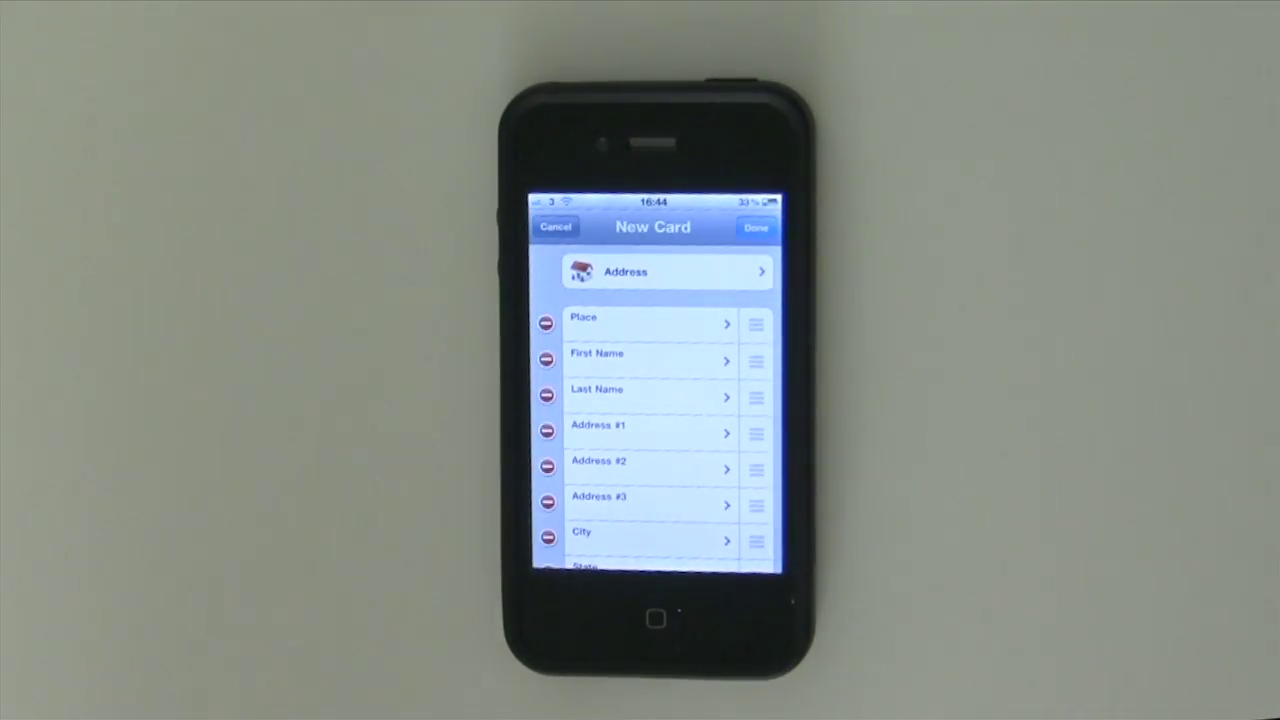
Step: Discard the Address draft, then start another card and cancel out of template selection
left_click_drag(668, 522, 660, 330)
left_click_drag(571, 483, 575, 640)
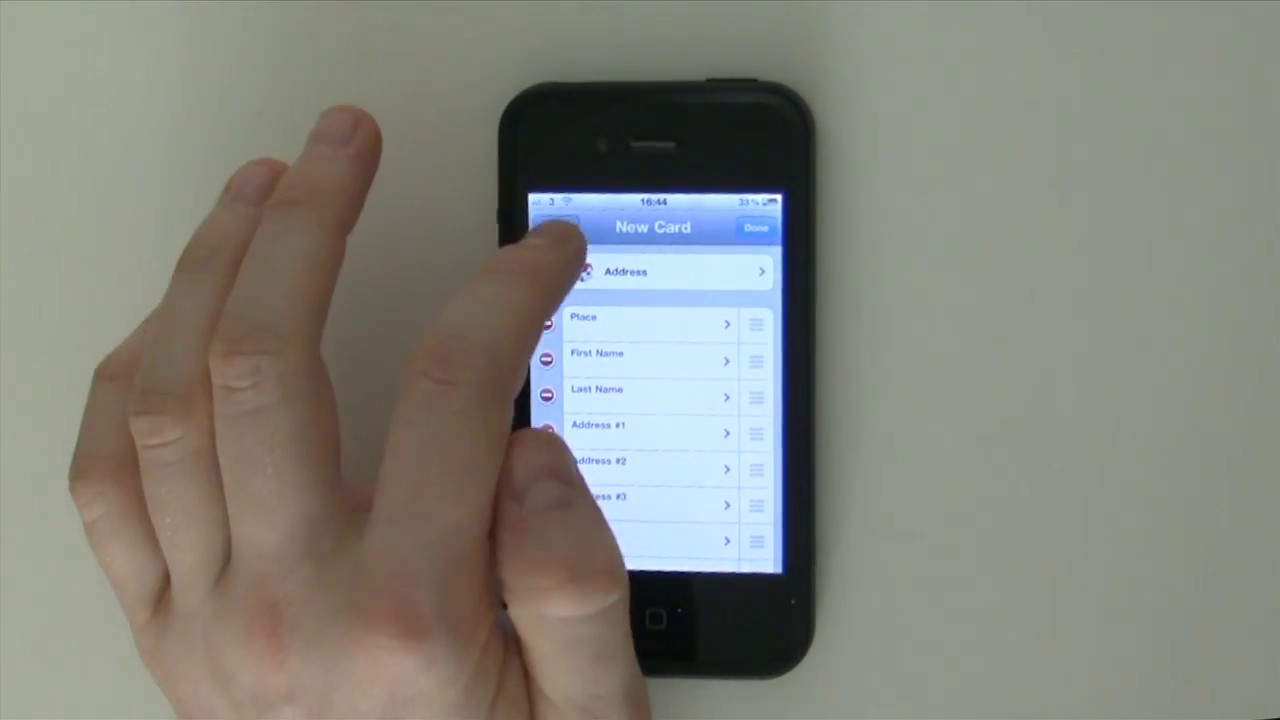
left_click(560, 230)
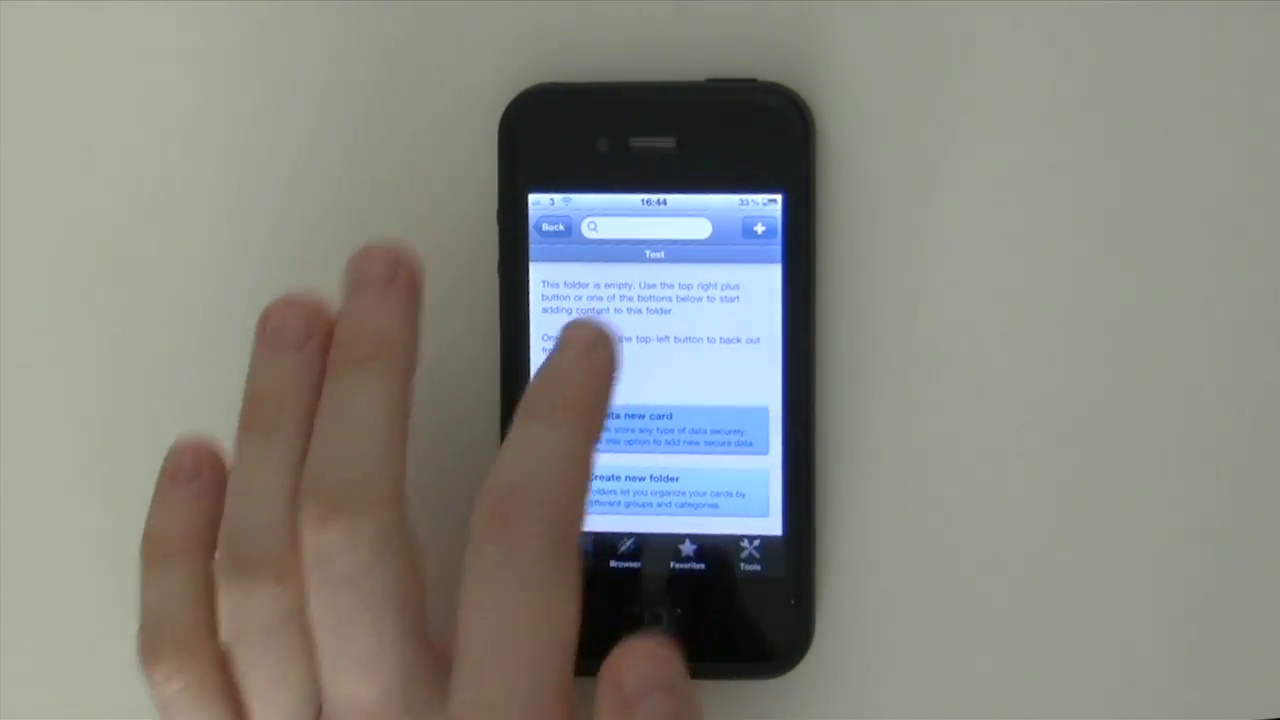
left_click(625, 425)
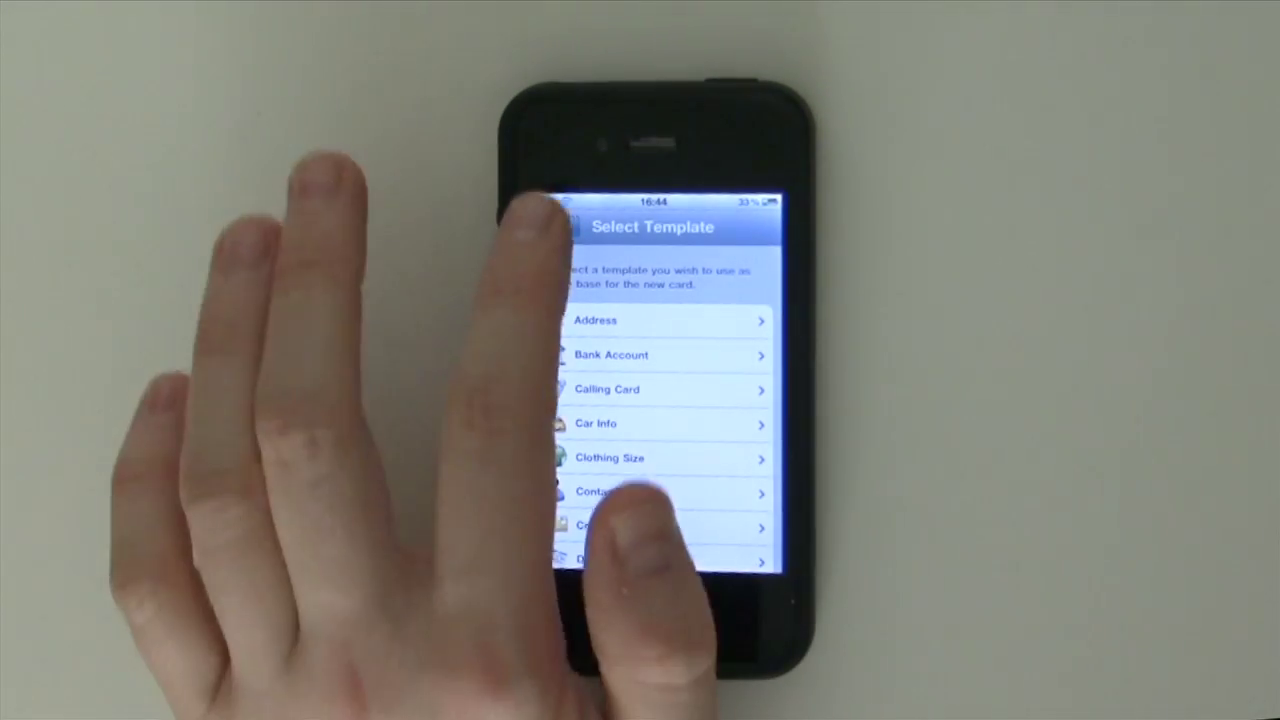
left_click(553, 226)
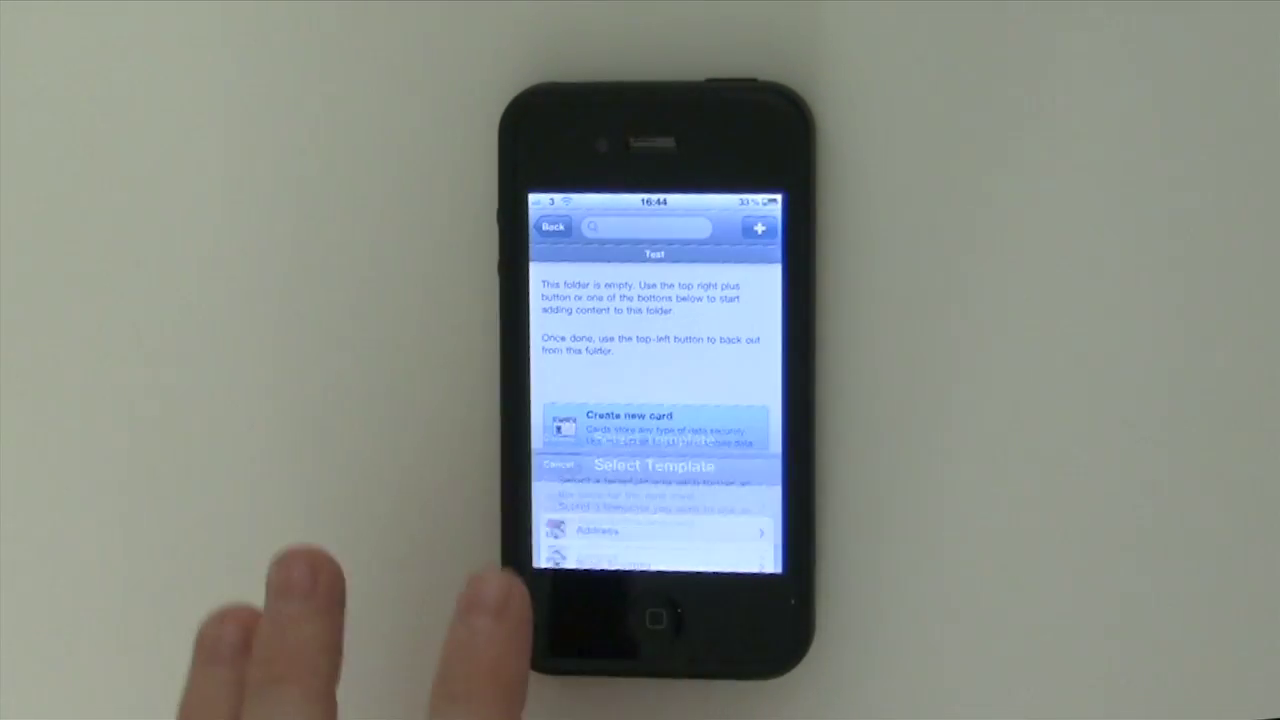